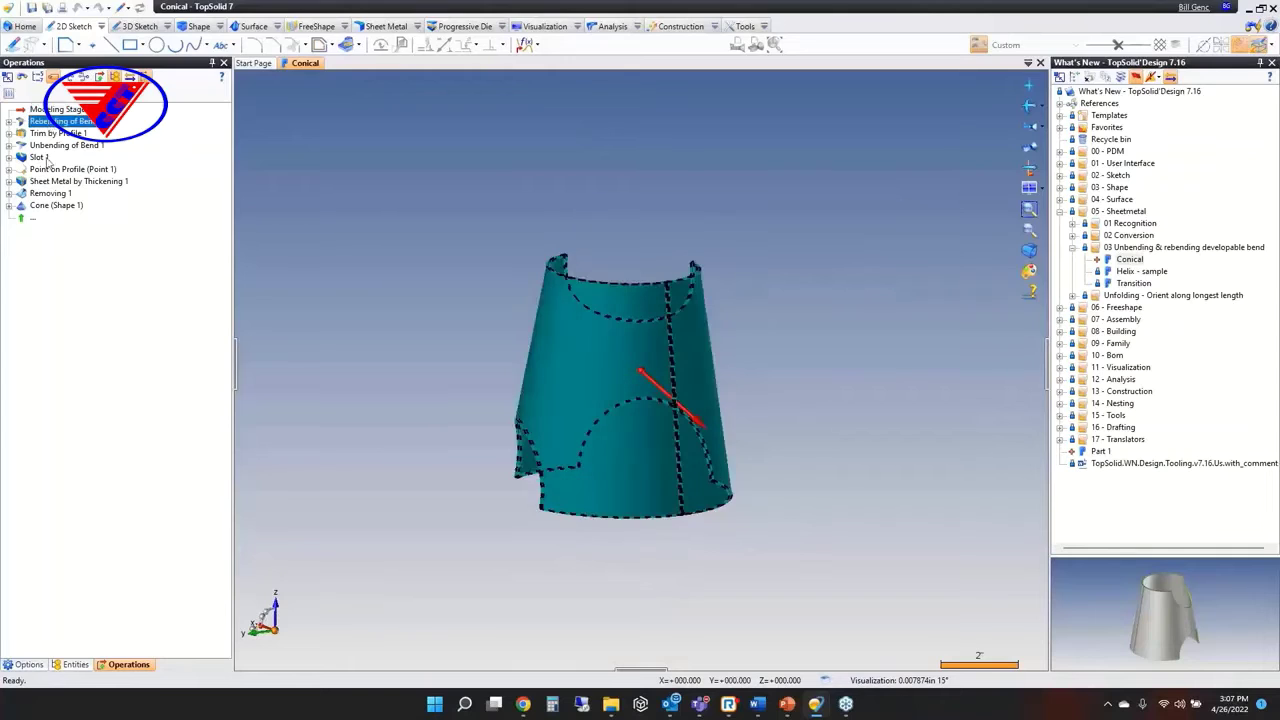
Delete the Rebending of Bend, Trim by Profile and Unbending of Bend operations from the conical part's operation history.
left_click(55, 182, "shift")
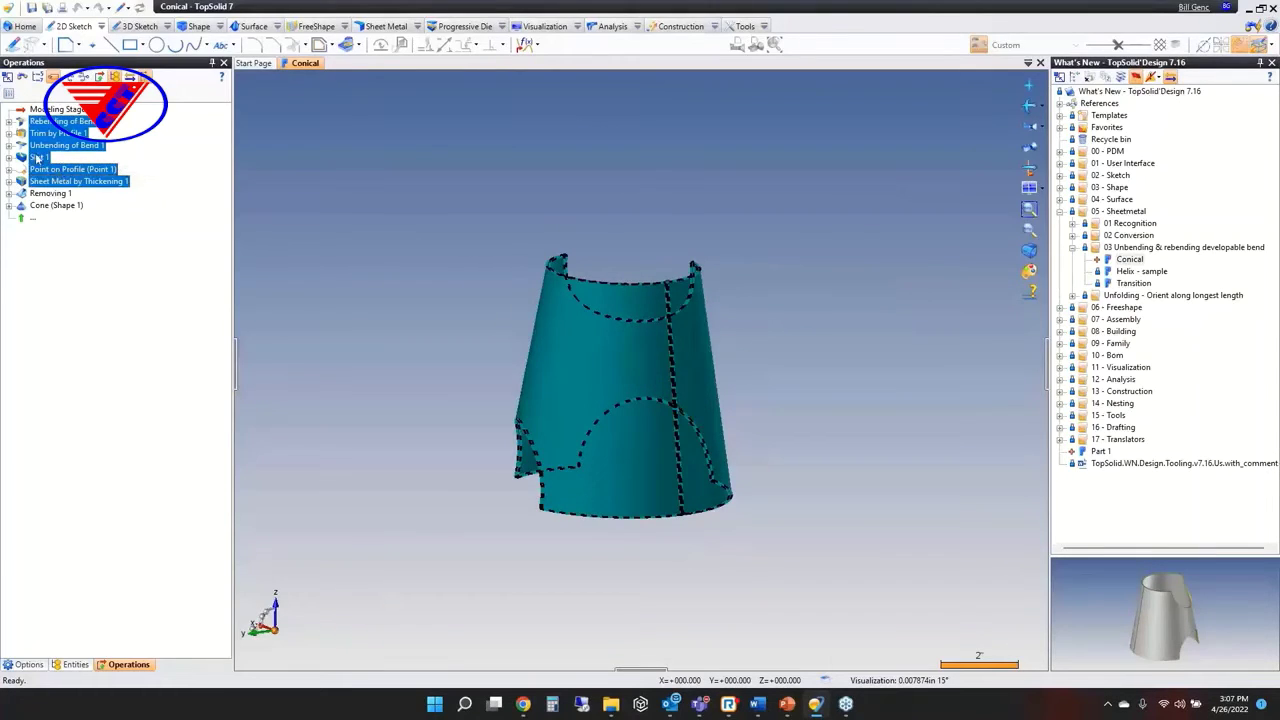
left_click(55, 145)
left_click(55, 121, "shift")
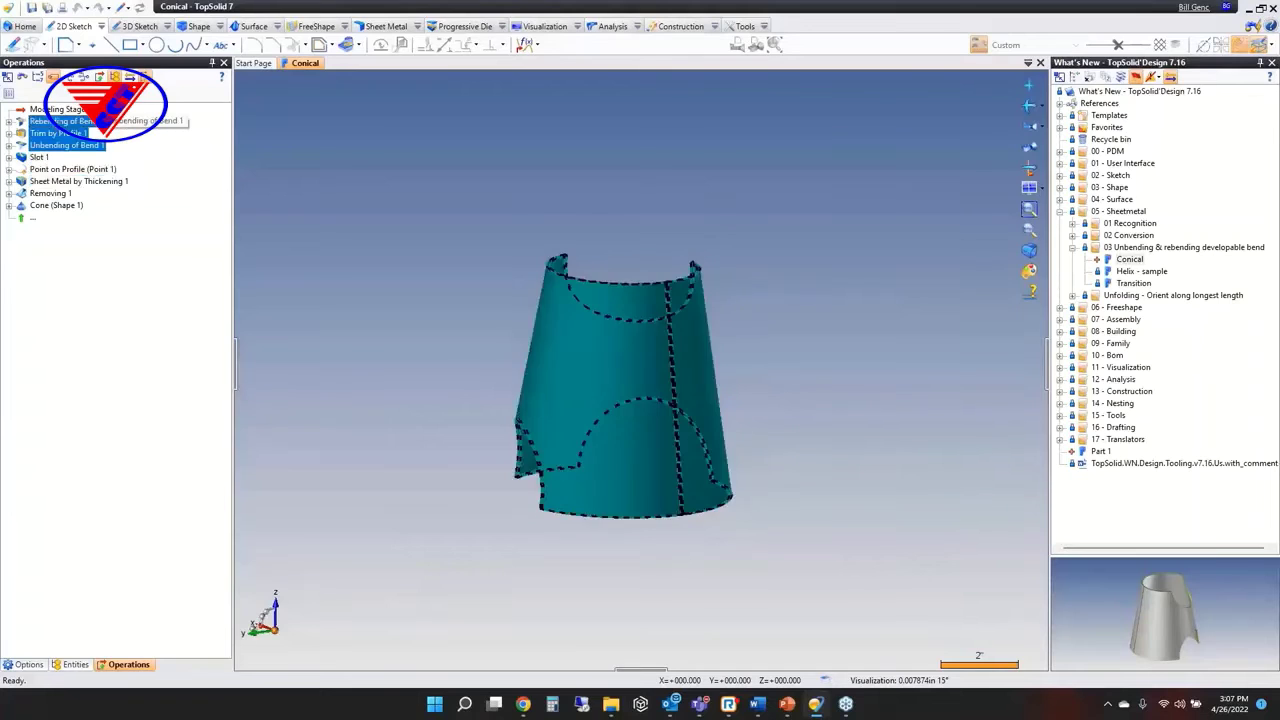
key("Delete")
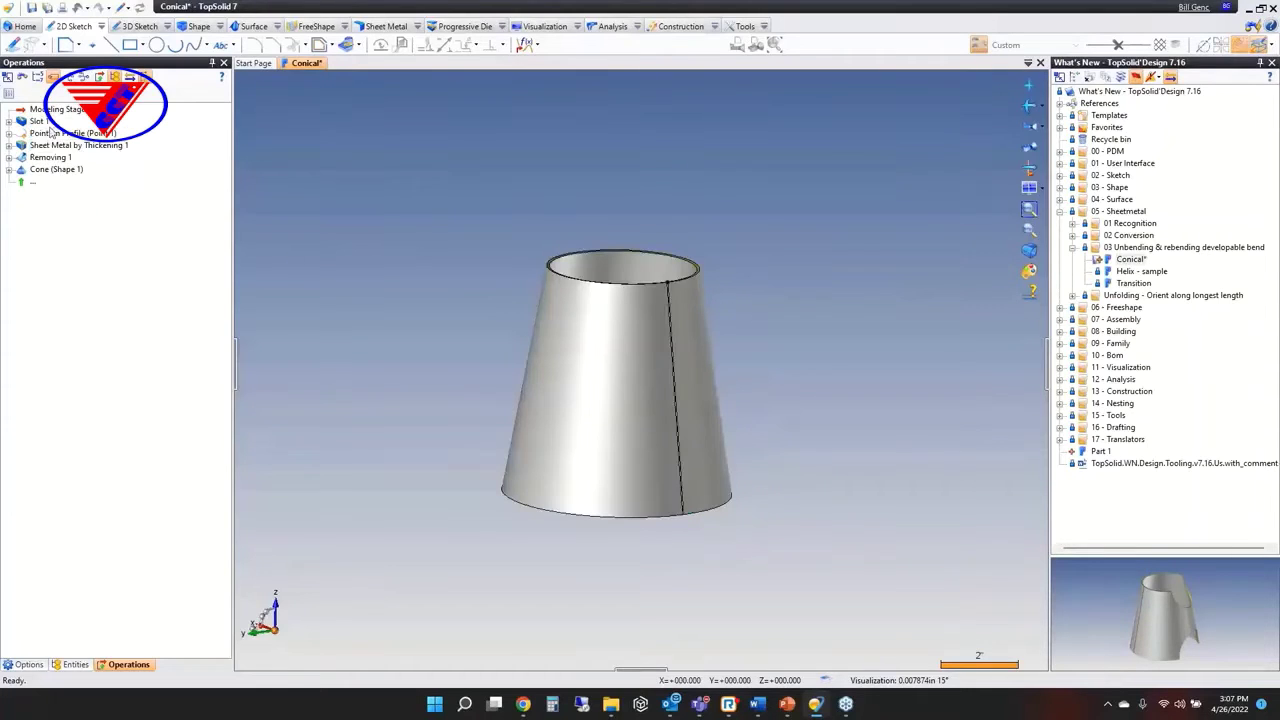
Roll the modeling stage back to the base cone, step it forward through each operation, and examine the slot along the seam.
left_click_drag(57, 108, 55, 164)
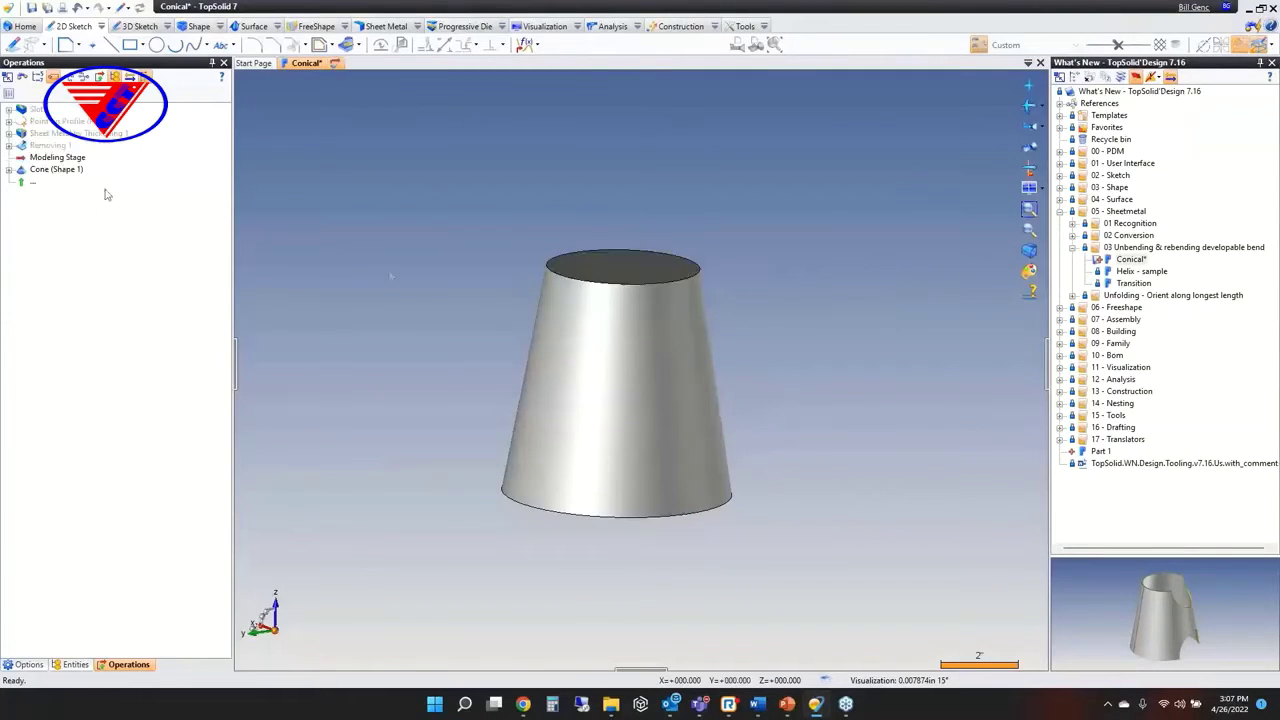
middle_click_drag(524, 303, 525, 348)
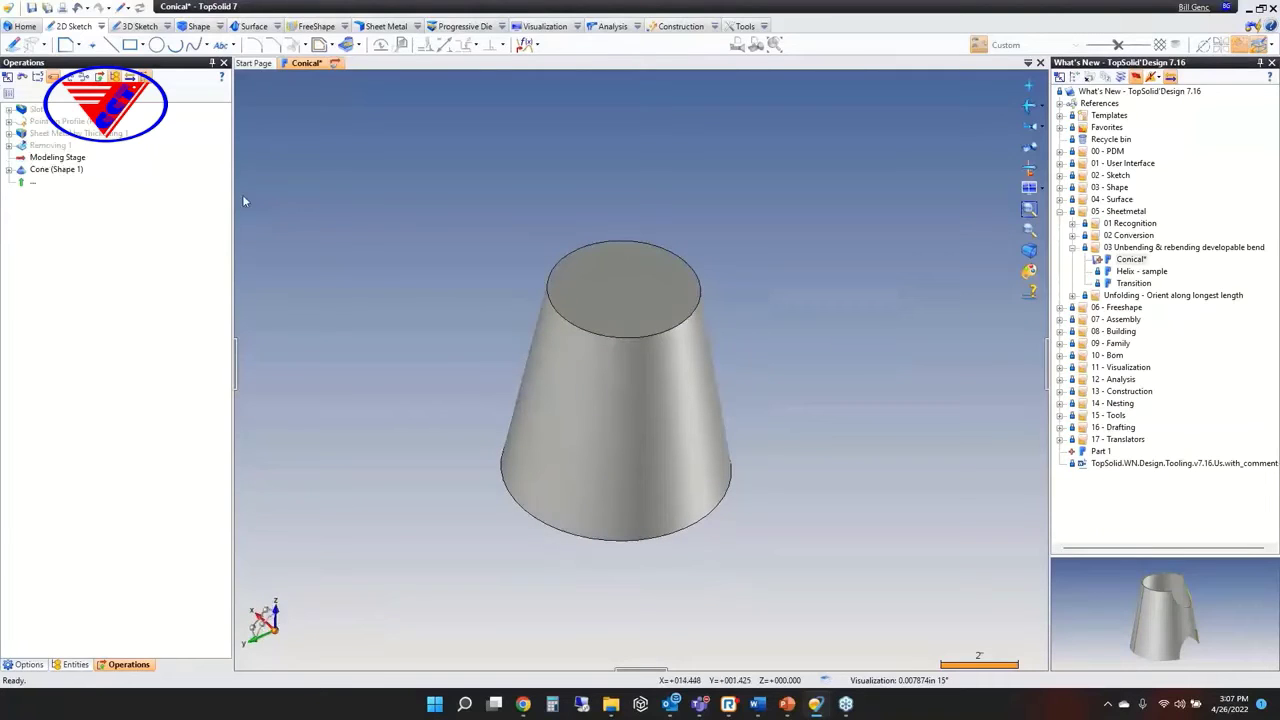
key("Up")
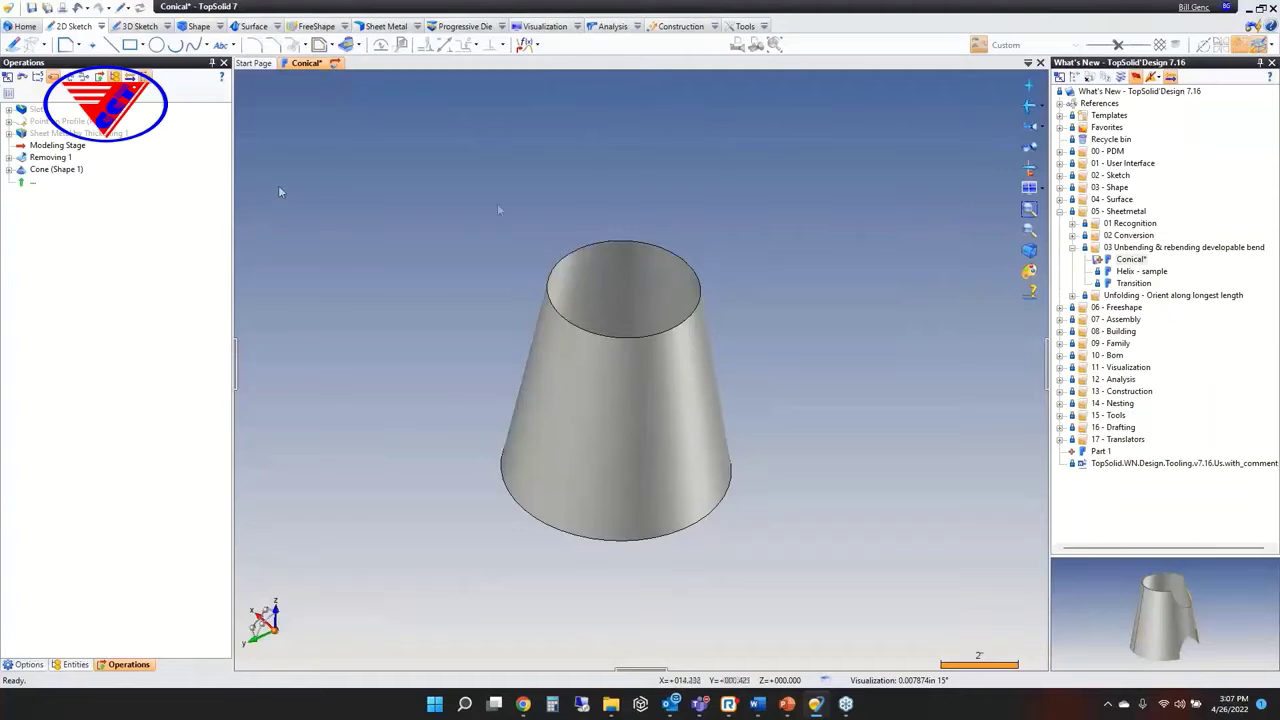
middle_click_drag(497, 203, 505, 265)
key("Up")
key("Up")
key("Up")
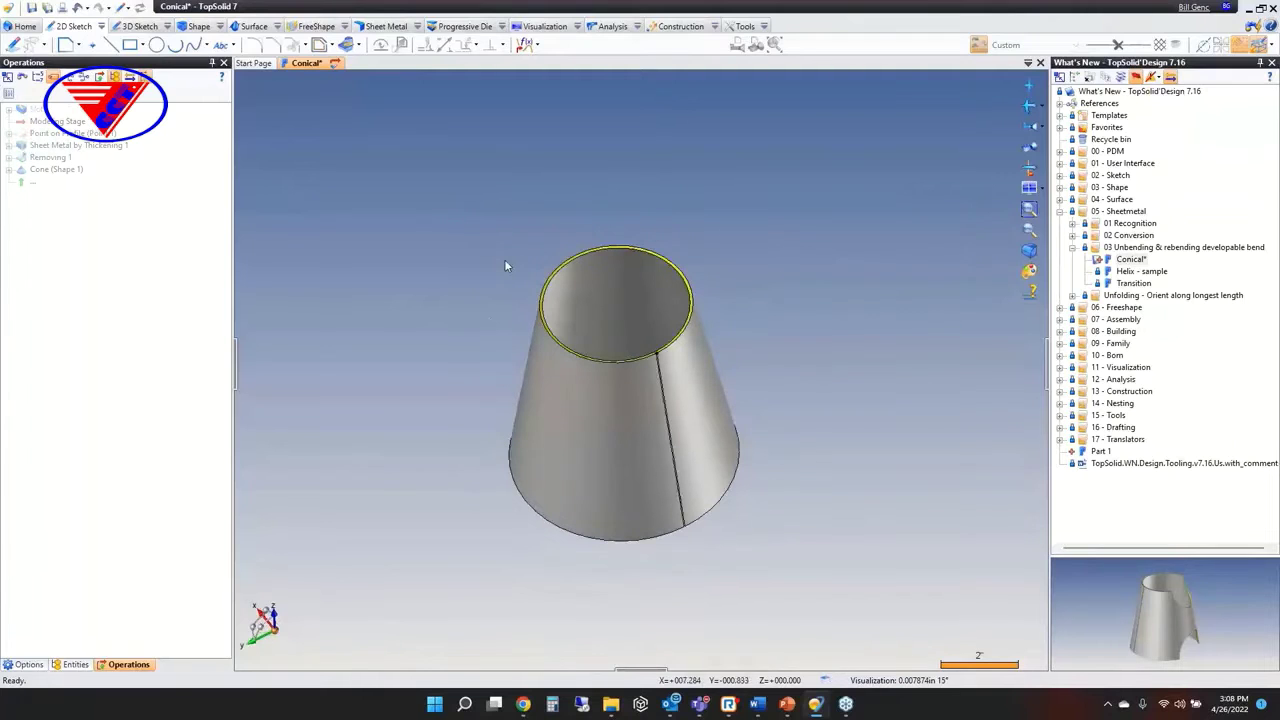
scroll(657, 362, "up", 2)
scroll(657, 362, "up", 3)
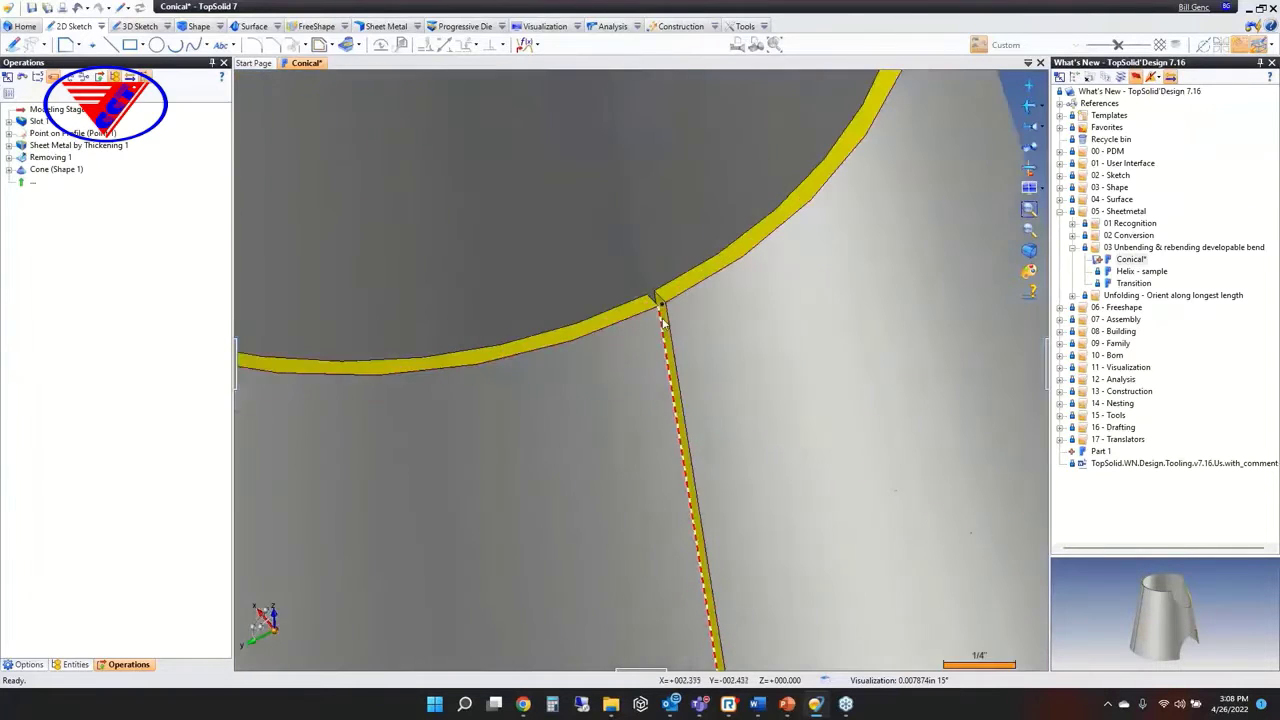
middle_click_drag(657, 362, 692, 345)
scroll(692, 345, "down", 5)
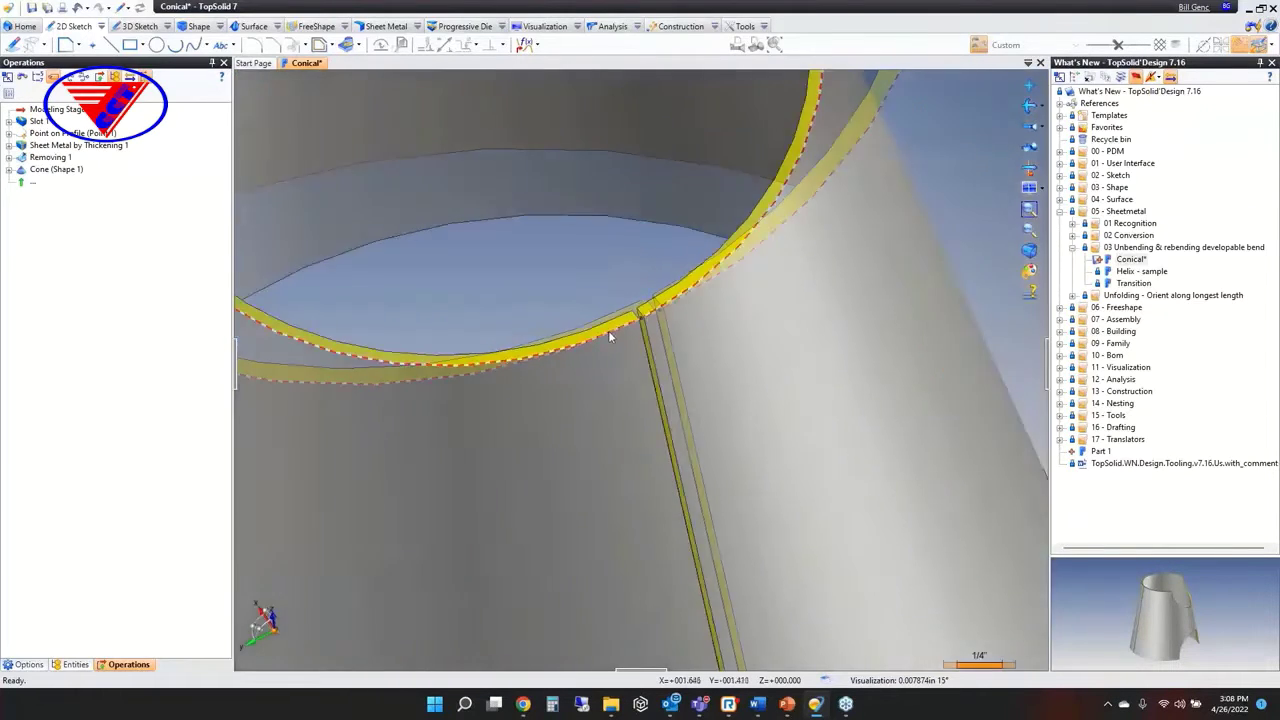
middle_click_drag(349, 240, 352, 228)
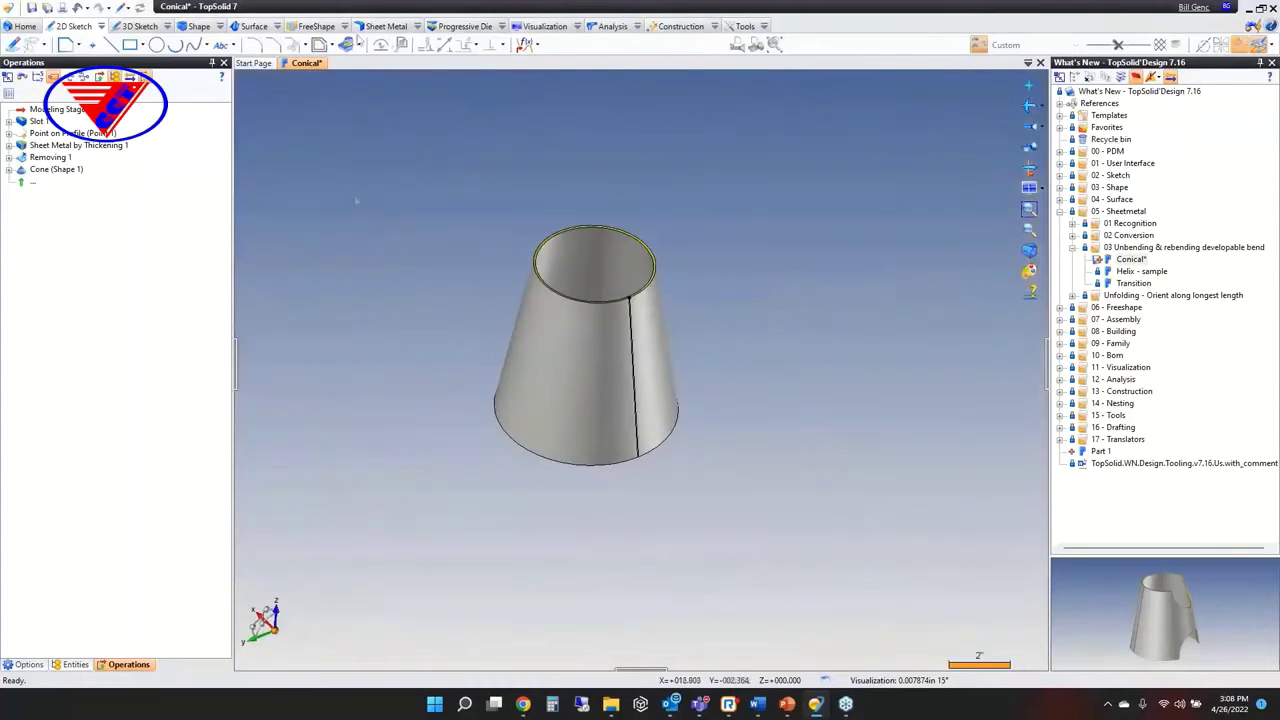
Unbend the conical sheet with Unbending of Bend, using the seam edge at the slot as fixed edge and the cone's inner face as bend face.
left_click(382, 27)
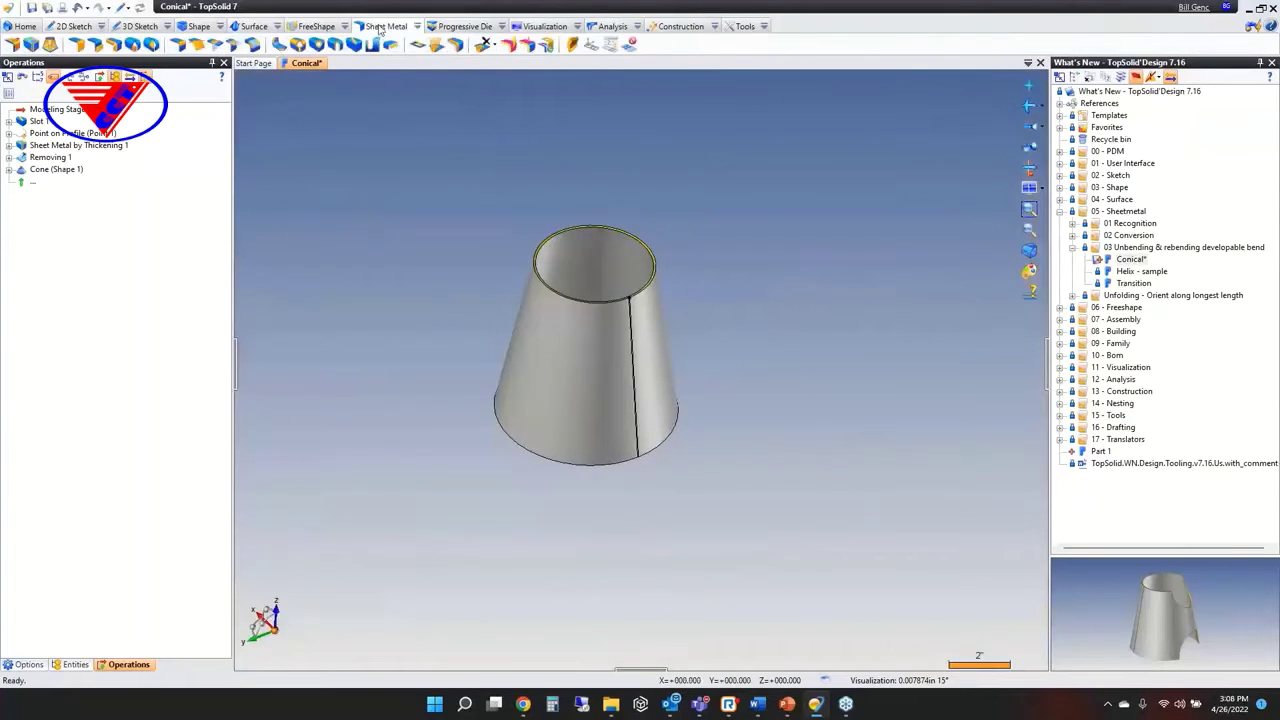
left_click(216, 47)
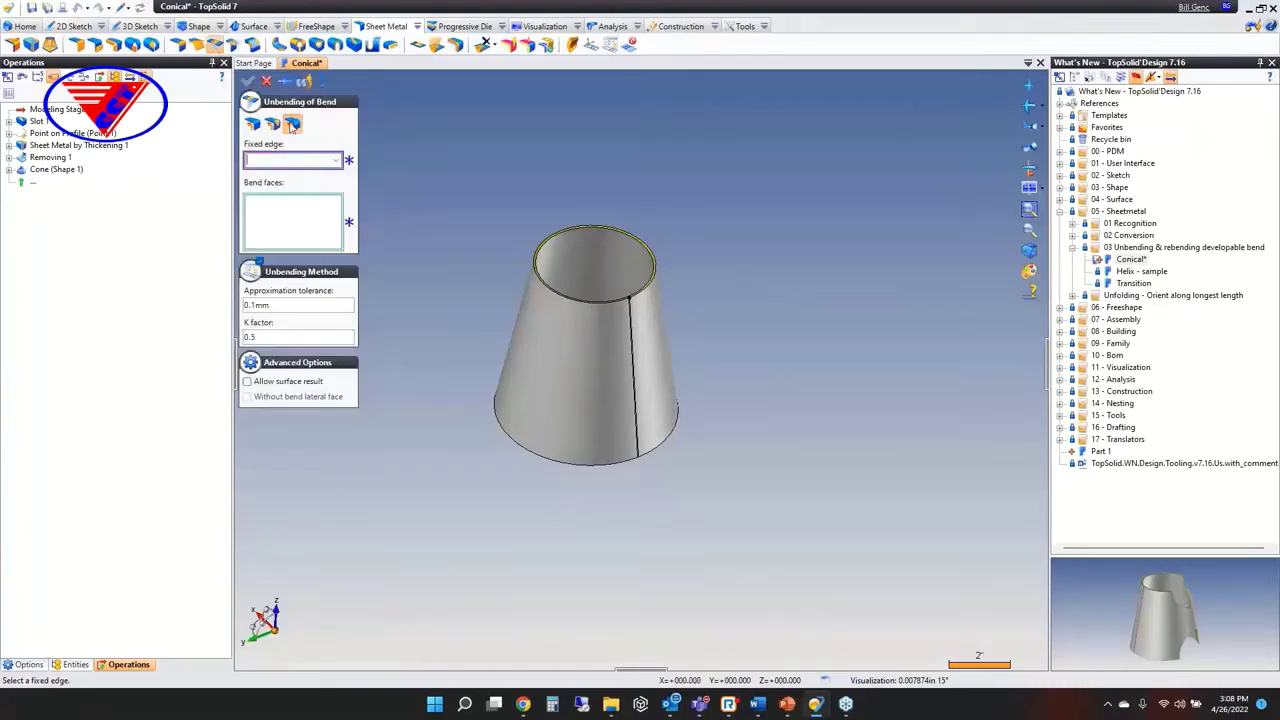
scroll(613, 311, "up", 10)
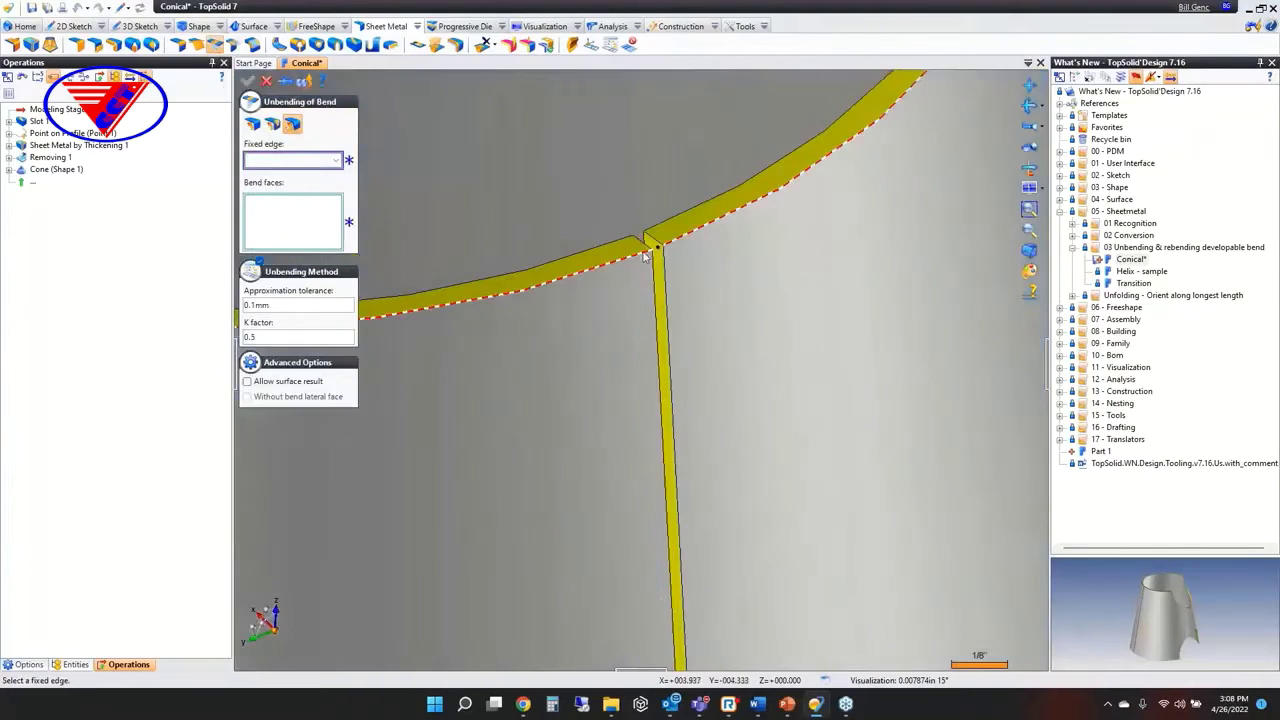
left_click(645, 241)
left_click(676, 148)
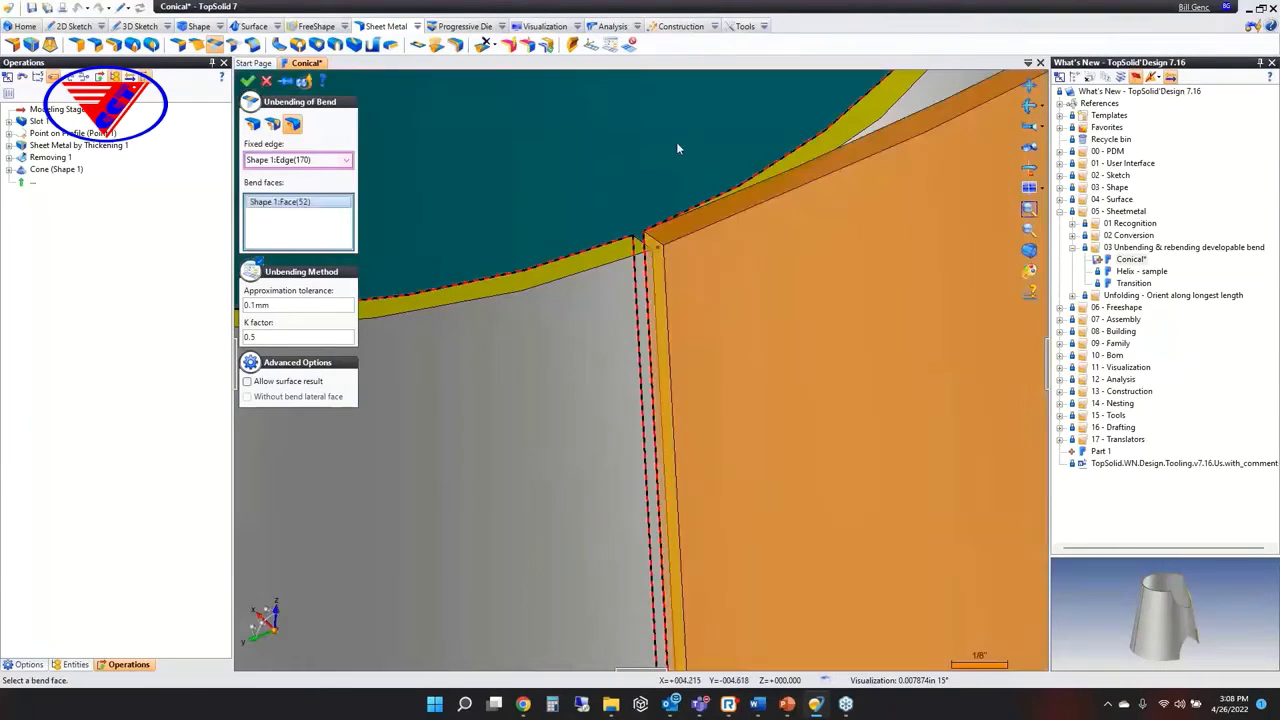
scroll(676, 148, "down", 15)
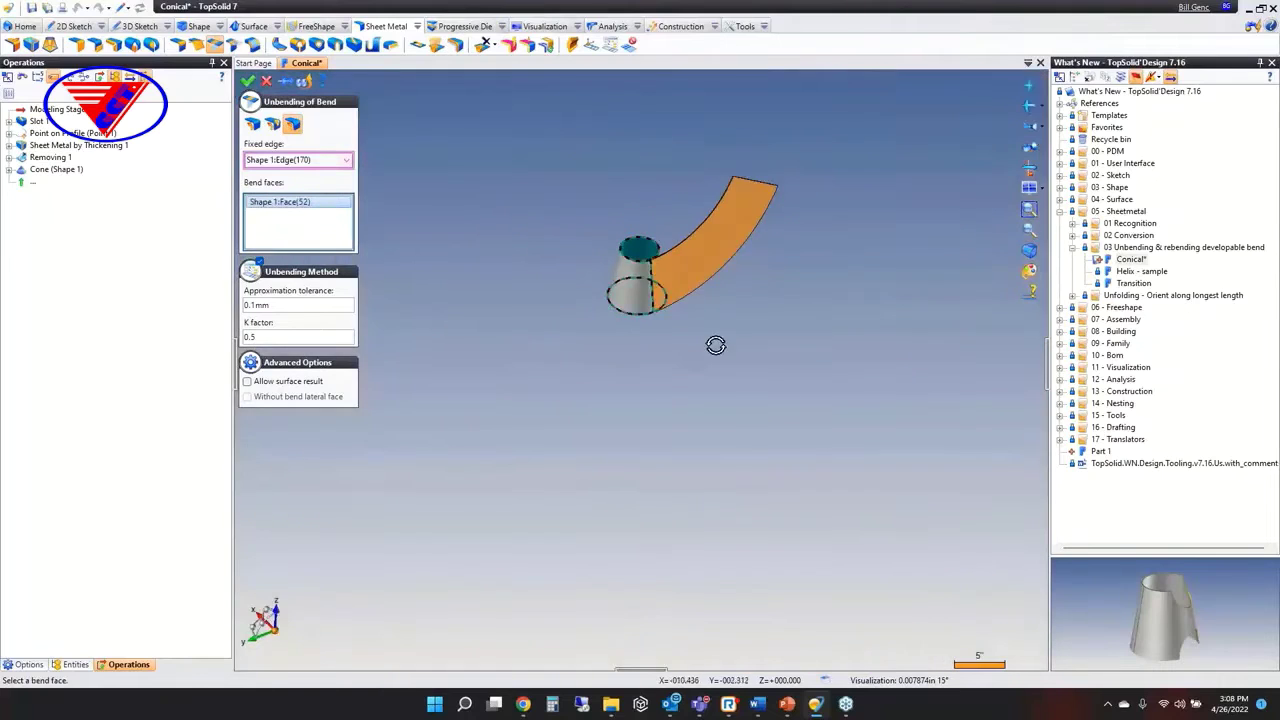
middle_click_drag(714, 343, 680, 294)
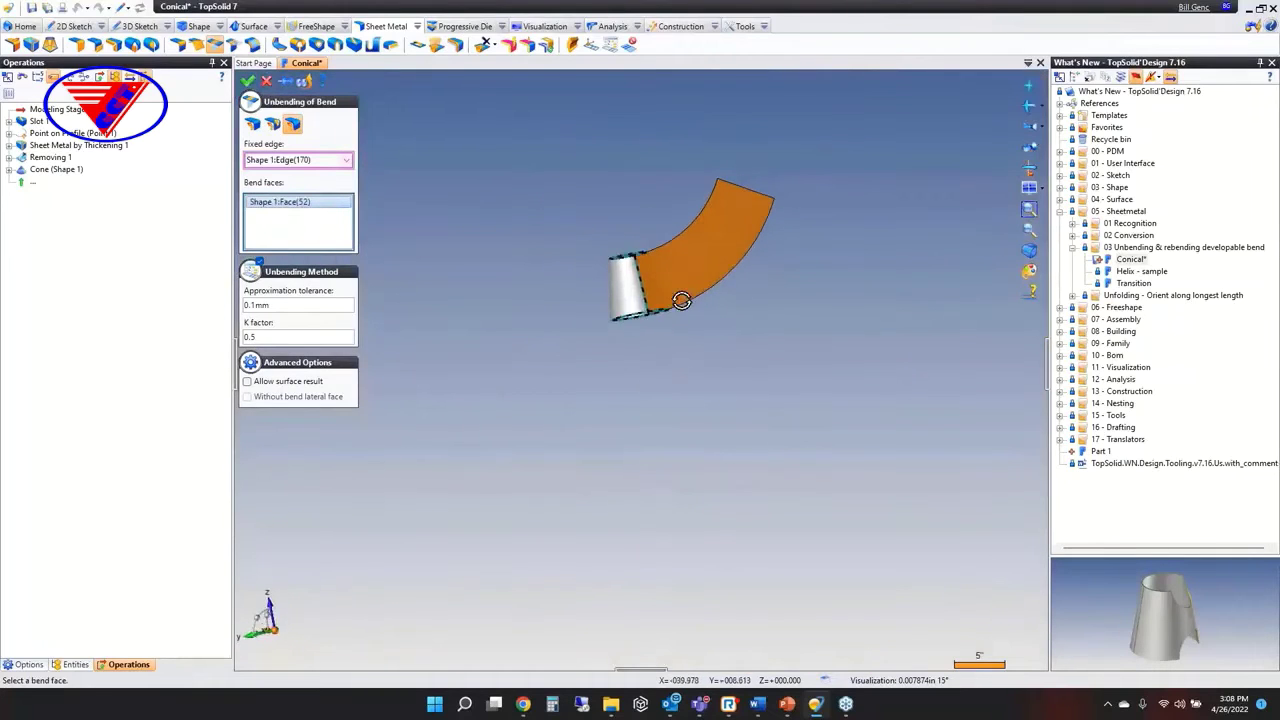
left_click(247, 82)
Start a sketch on the flattened face and draw a 1 in diameter circle centered on the inner curved edge.
scroll(762, 226, "up", 8)
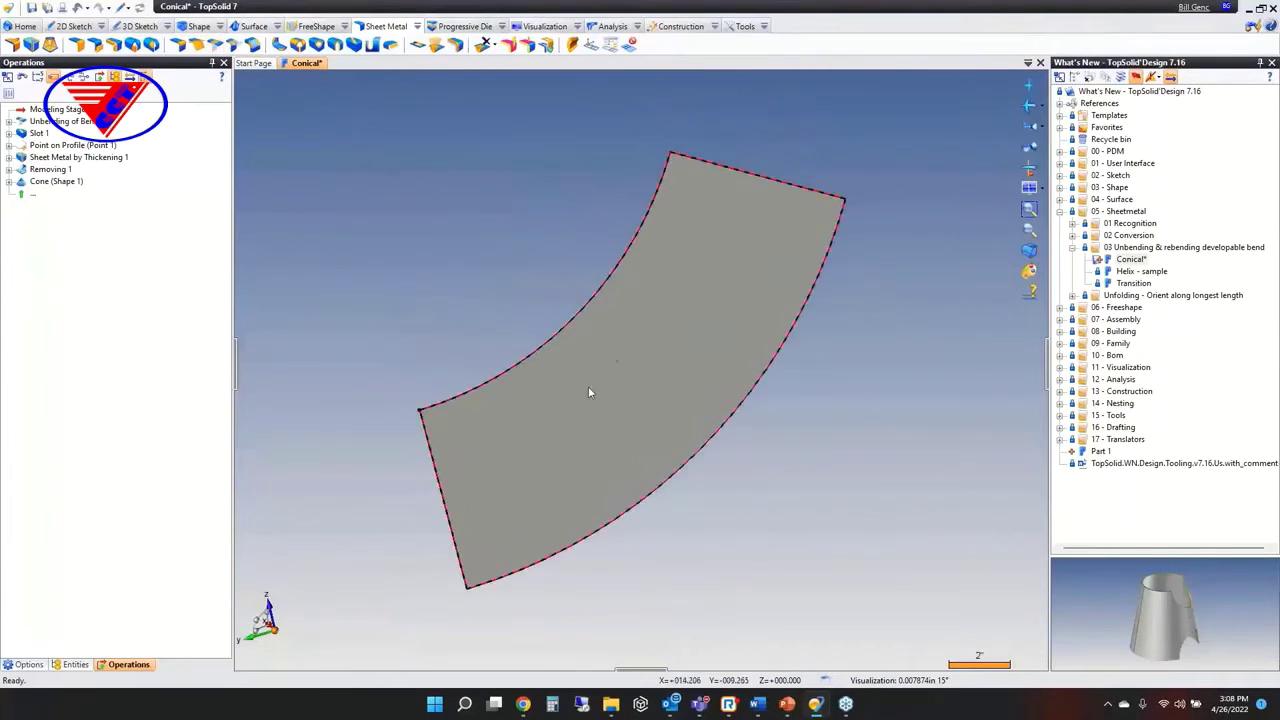
right_click(589, 392)
left_click(614, 421)
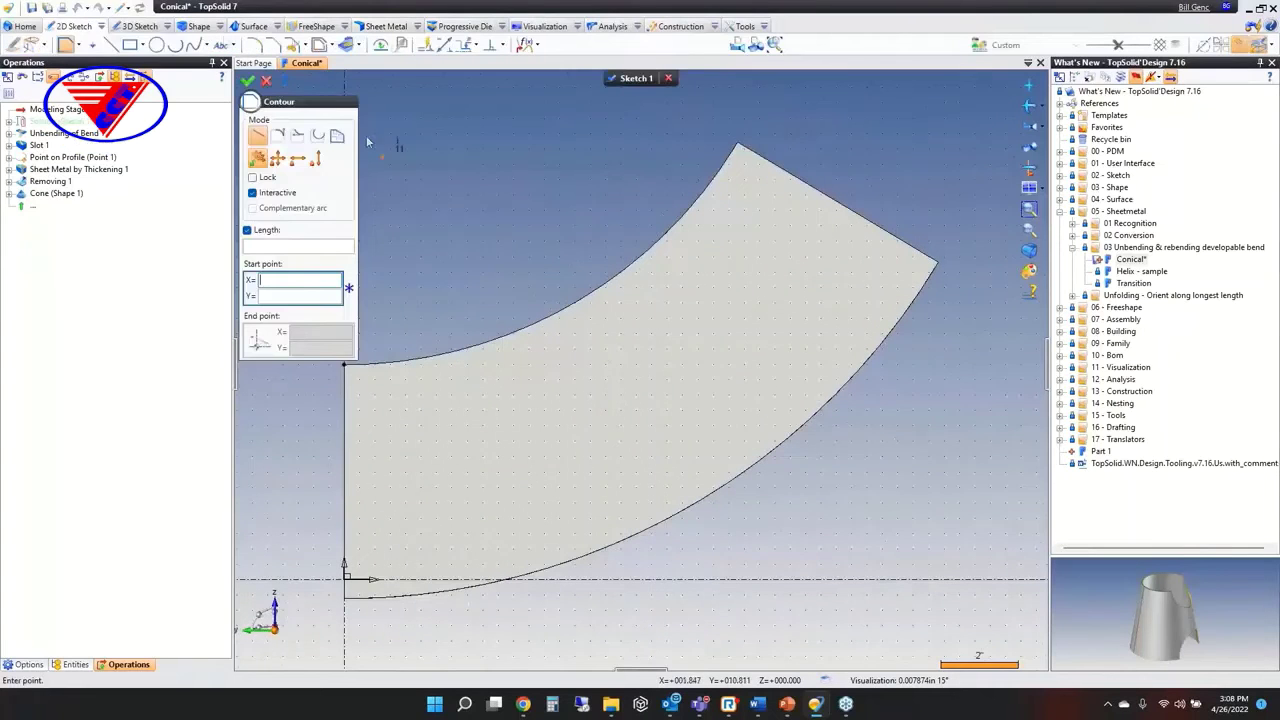
left_click(156, 44)
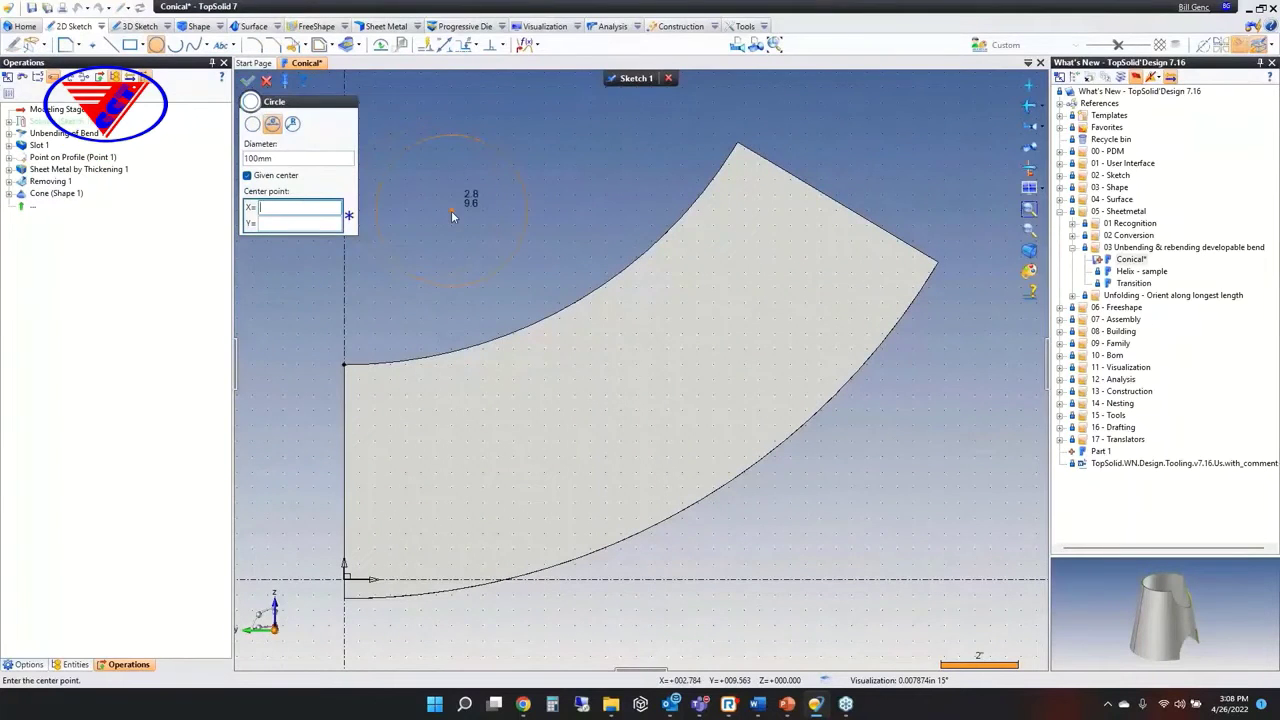
type("1in")
key("Tab")
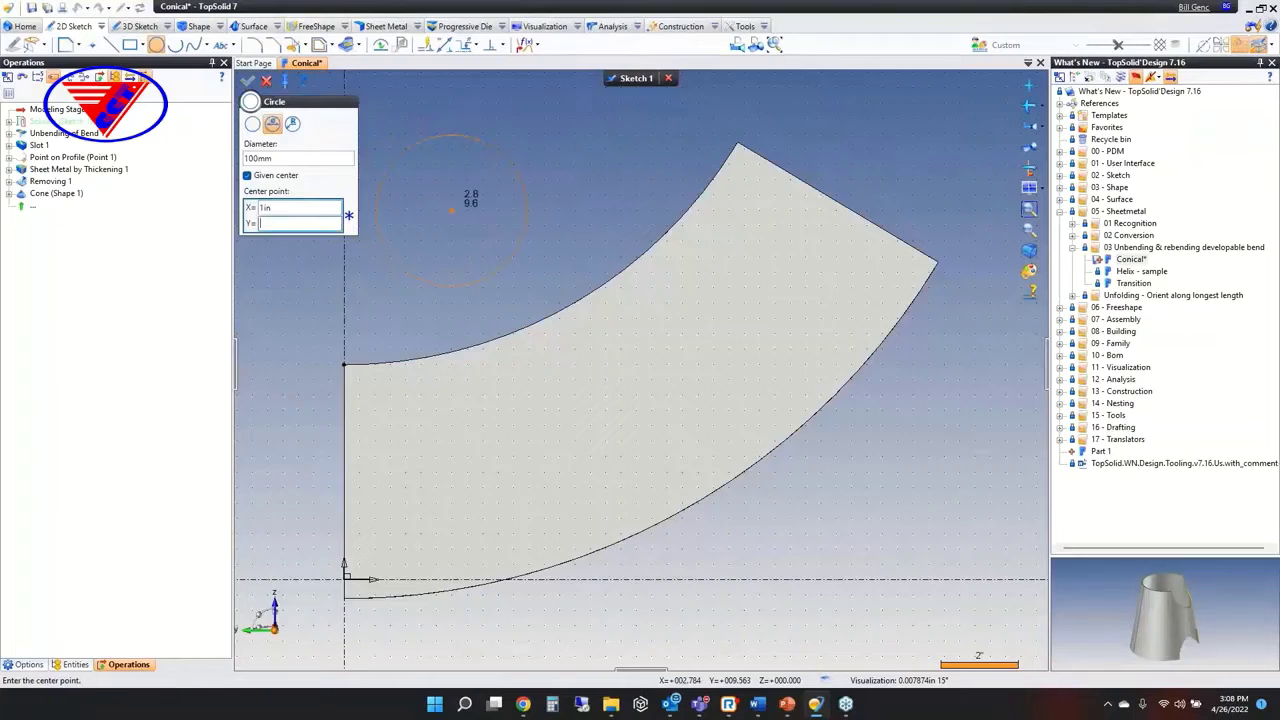
left_click(270, 158)
type("1in")
key("Return")
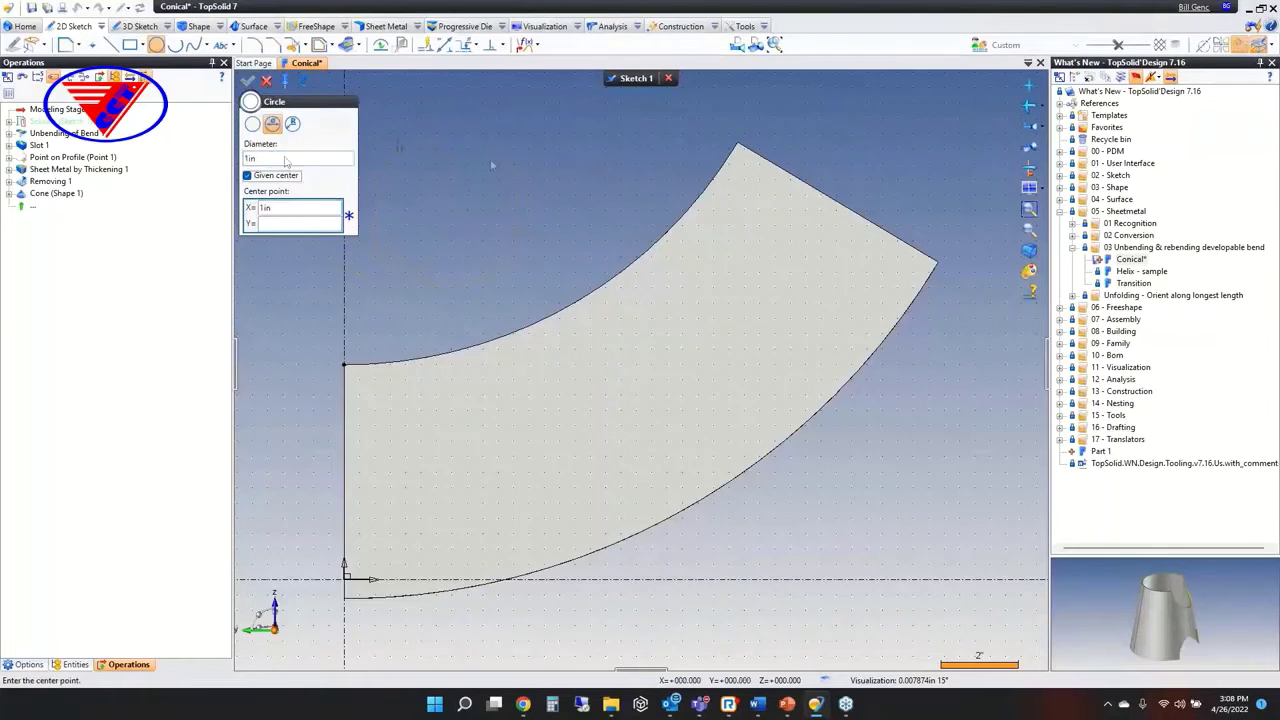
left_click(421, 358)
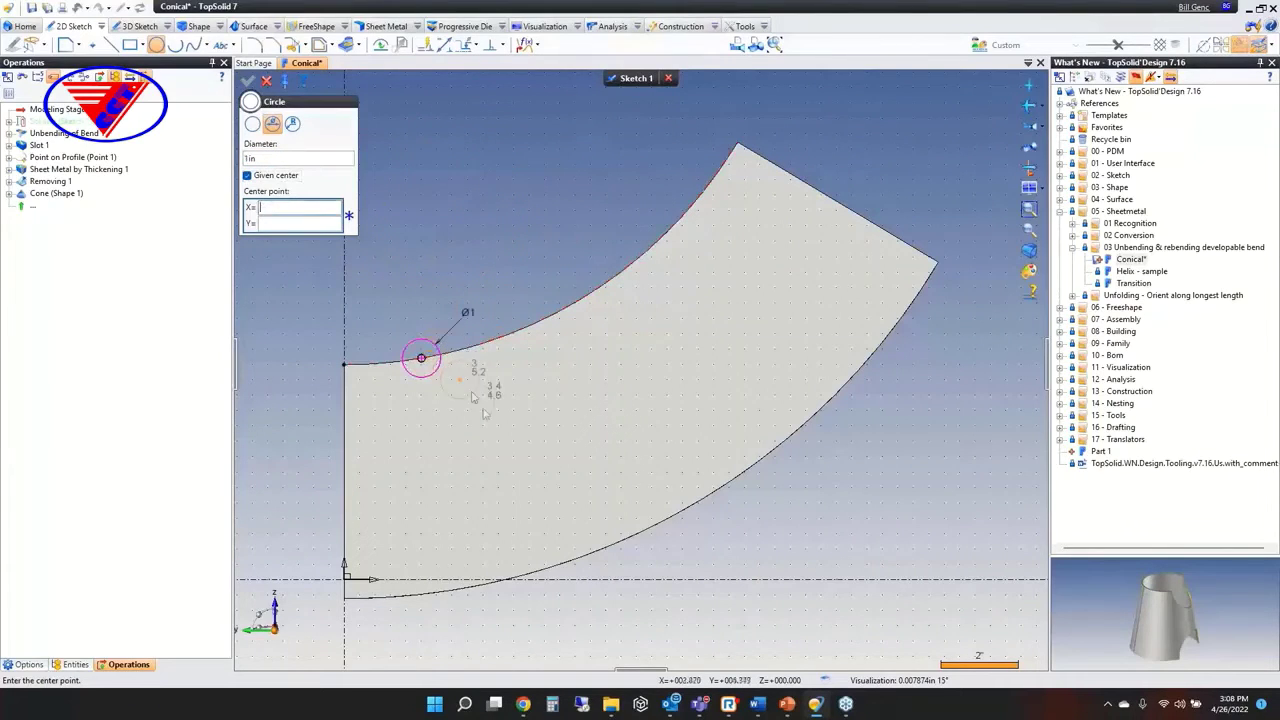
Add four 1 in circles spread across the interior of the flattened sheet.
left_click(482, 410)
left_click(467, 517)
left_click(605, 502)
left_click(682, 418)
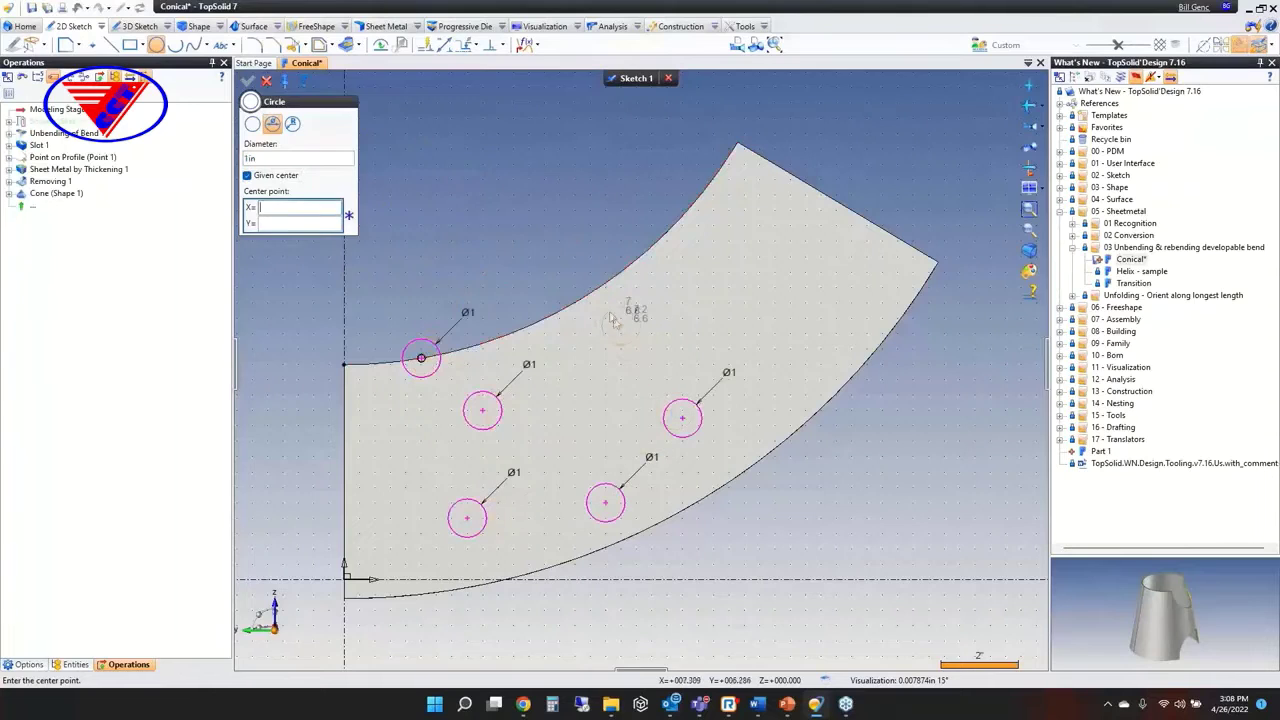
Add five 1 in circles centered on the sheet's edges: one on the inner arc, two on the outer arc and two on the slanted end.
left_click(598, 288)
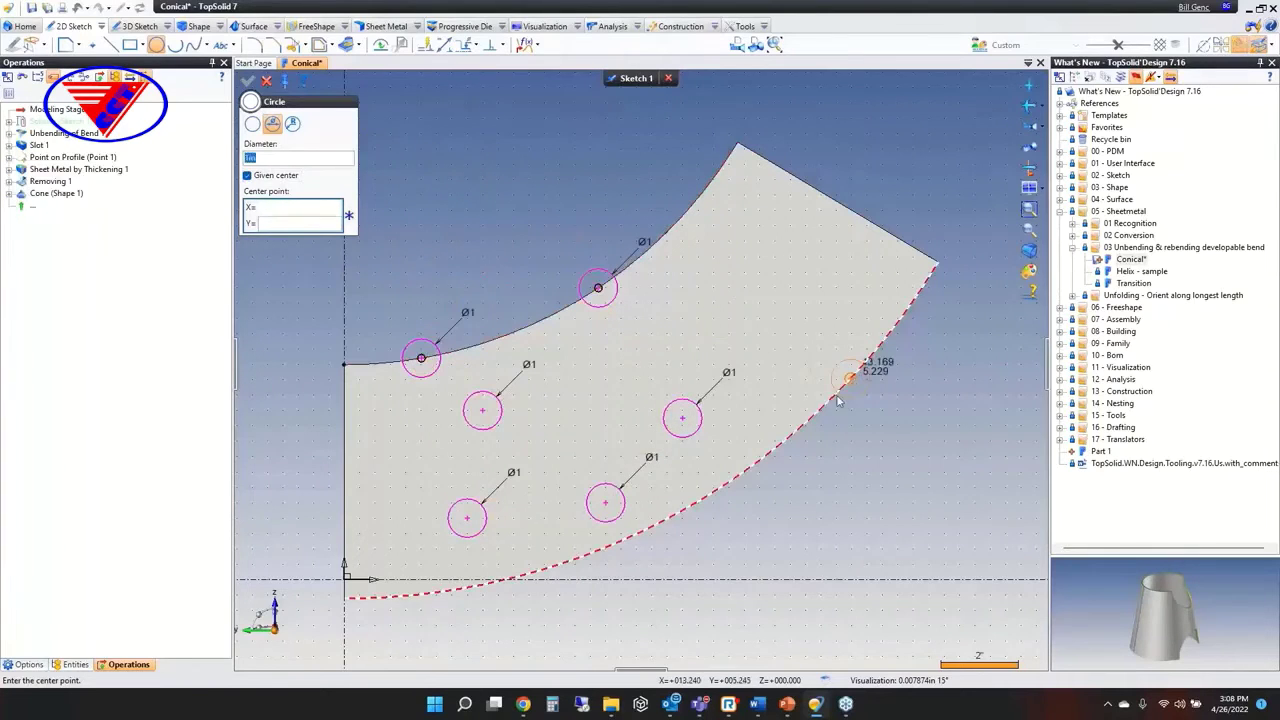
left_click(850, 378)
left_click(715, 490)
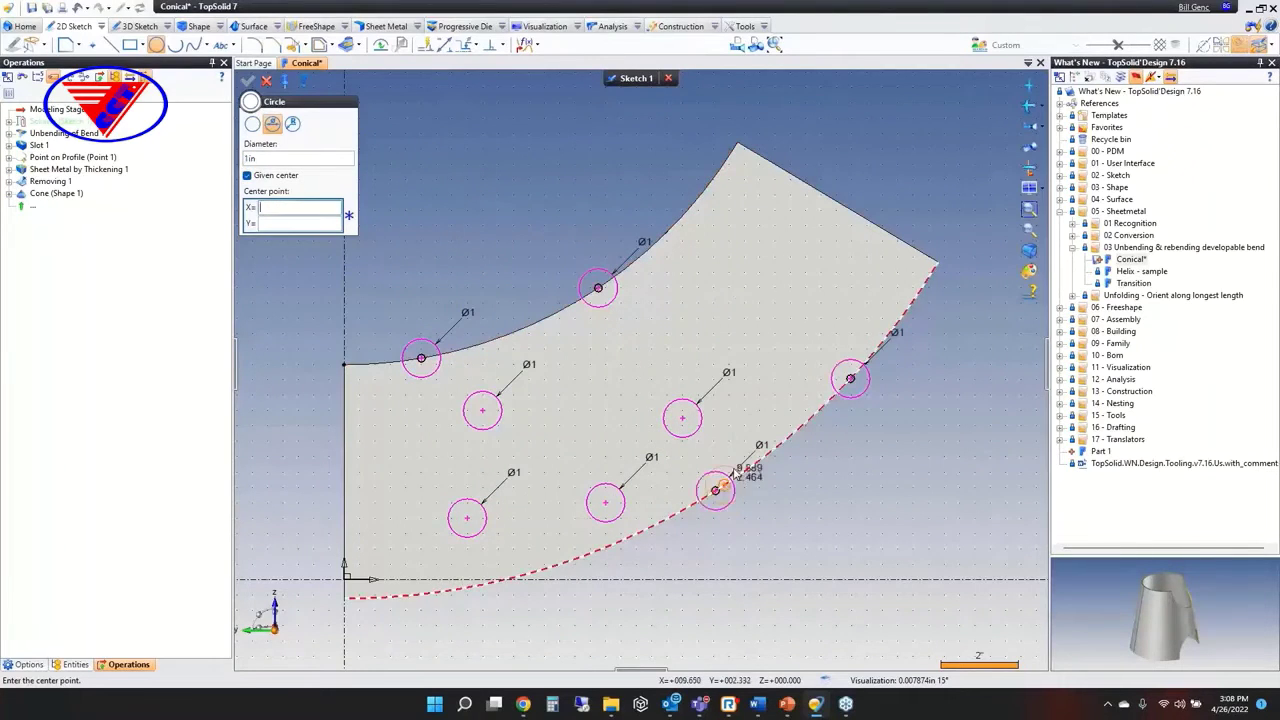
left_click(899, 238)
left_click(775, 164)
key("Escape")
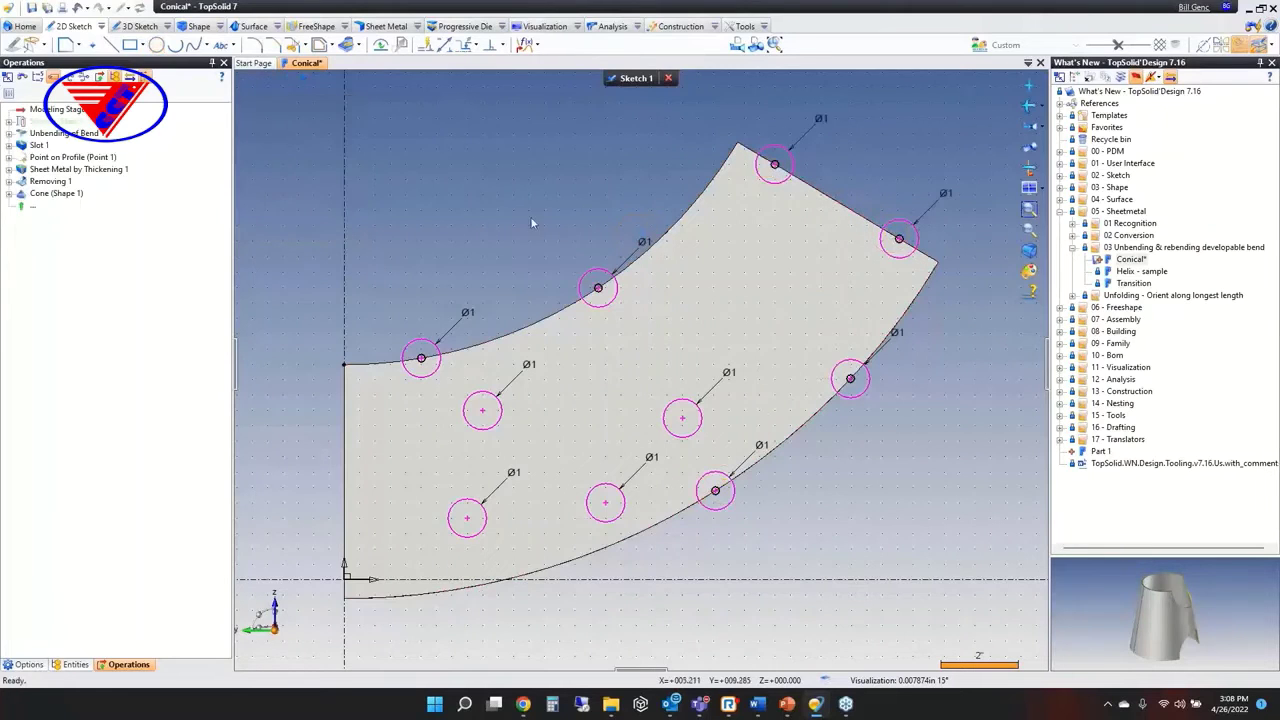
Cut the circles out of the flattened sheet using Trim by Profile with the circle sketch as section.
right_click(469, 192)
left_click(520, 396)
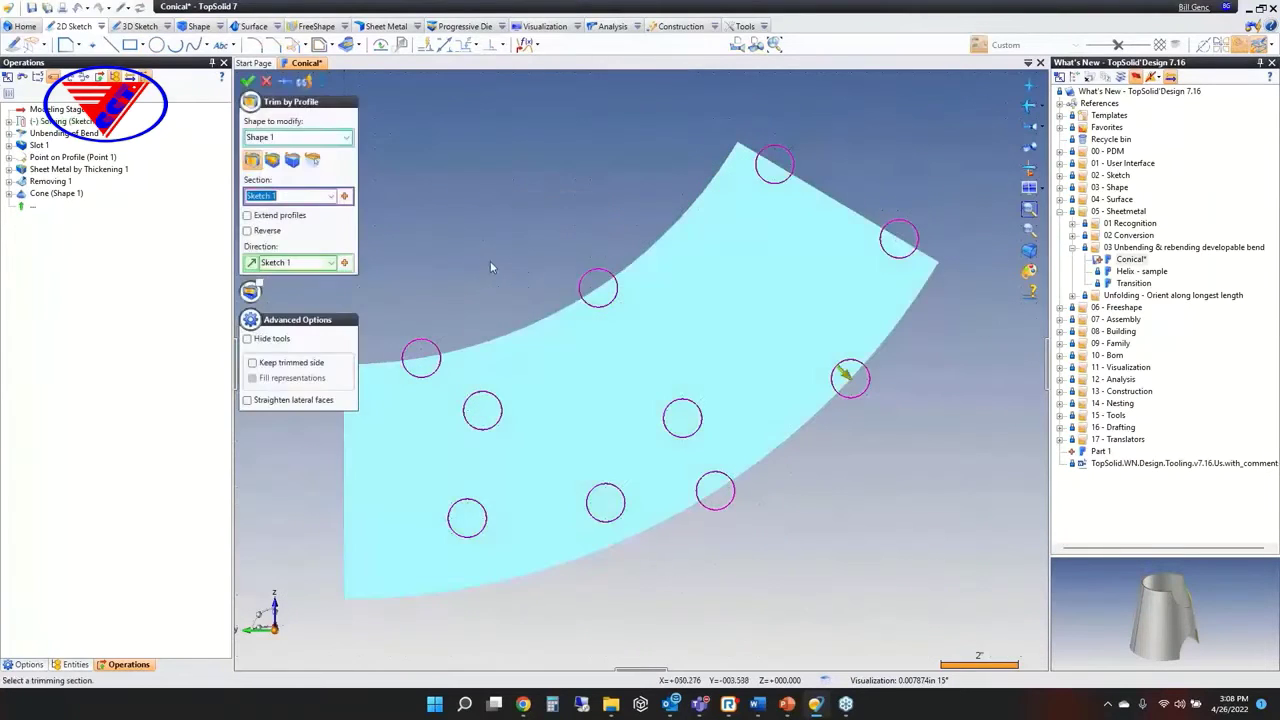
key("Return")
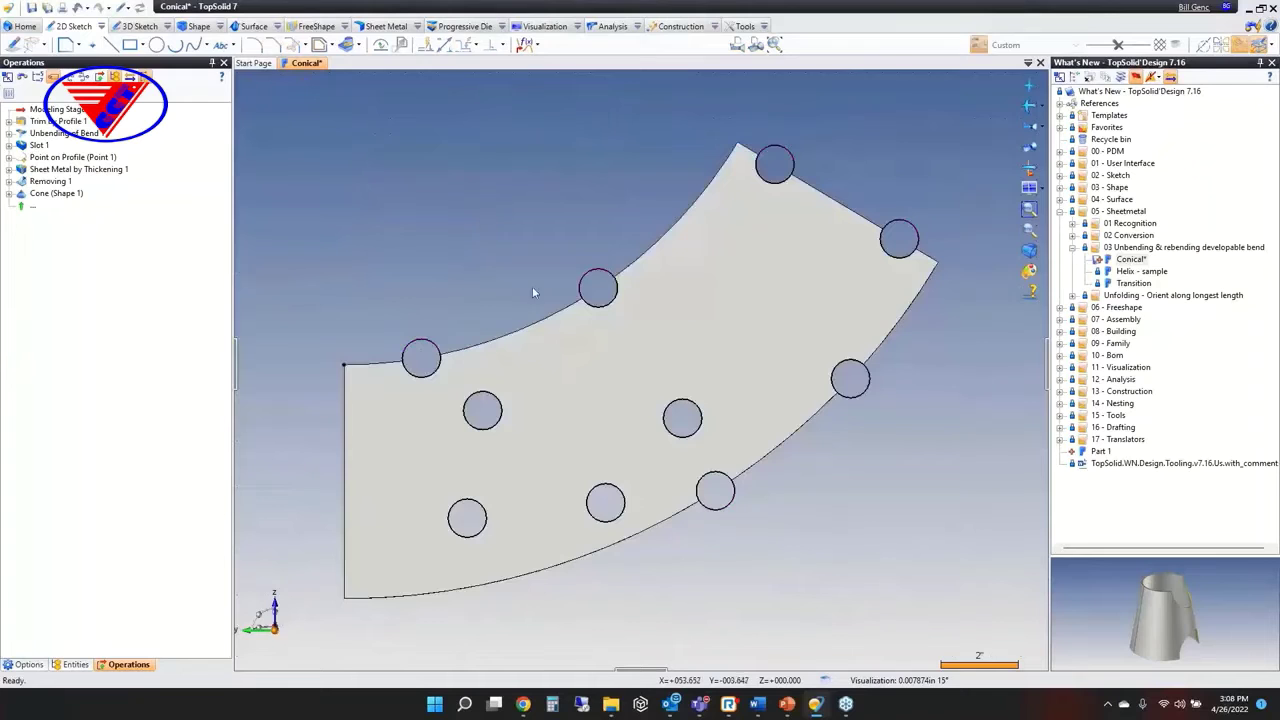
middle_click_drag(532, 286, 686, 400)
scroll(690, 330, "up", 5)
middle_click(697, 302)
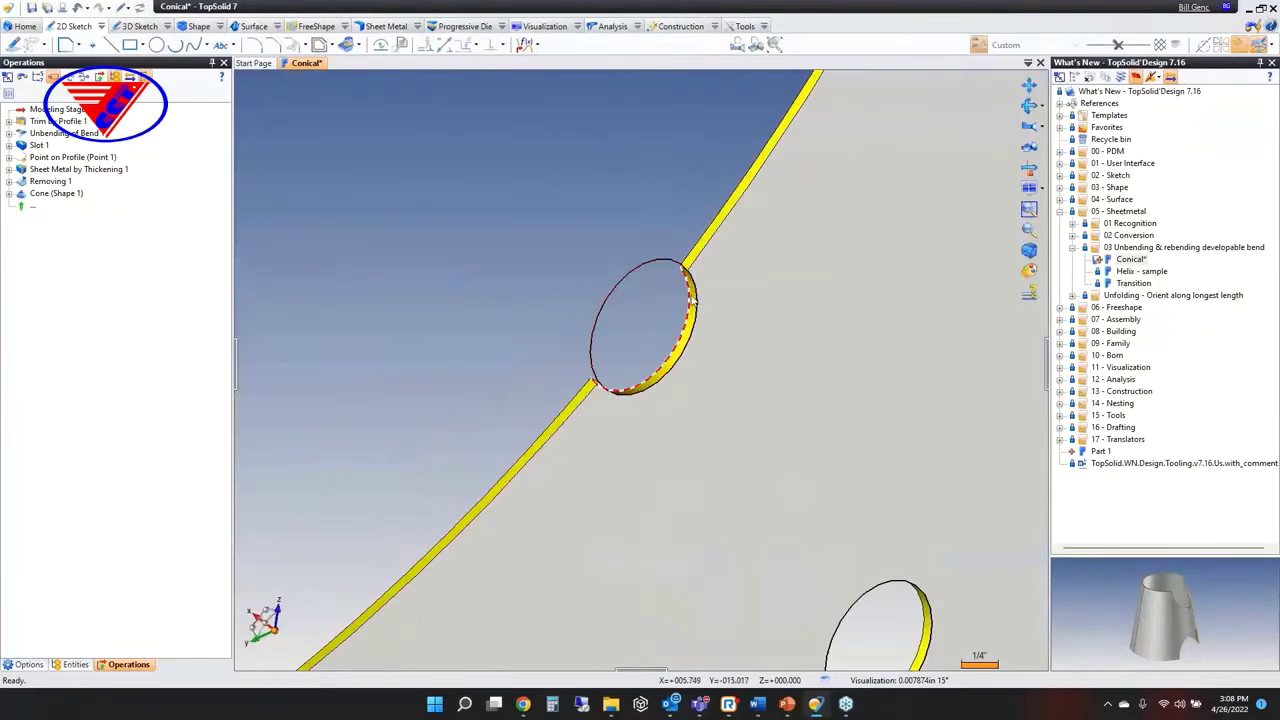
scroll(602, 350, "down", 7)
middle_click_drag(553, 368, 405, 197)
Rebend the perforated sheet into a cone with Rebending of Bend, using the straight seam edge as fixed edge and the flat face as bend face.
left_click(384, 30)
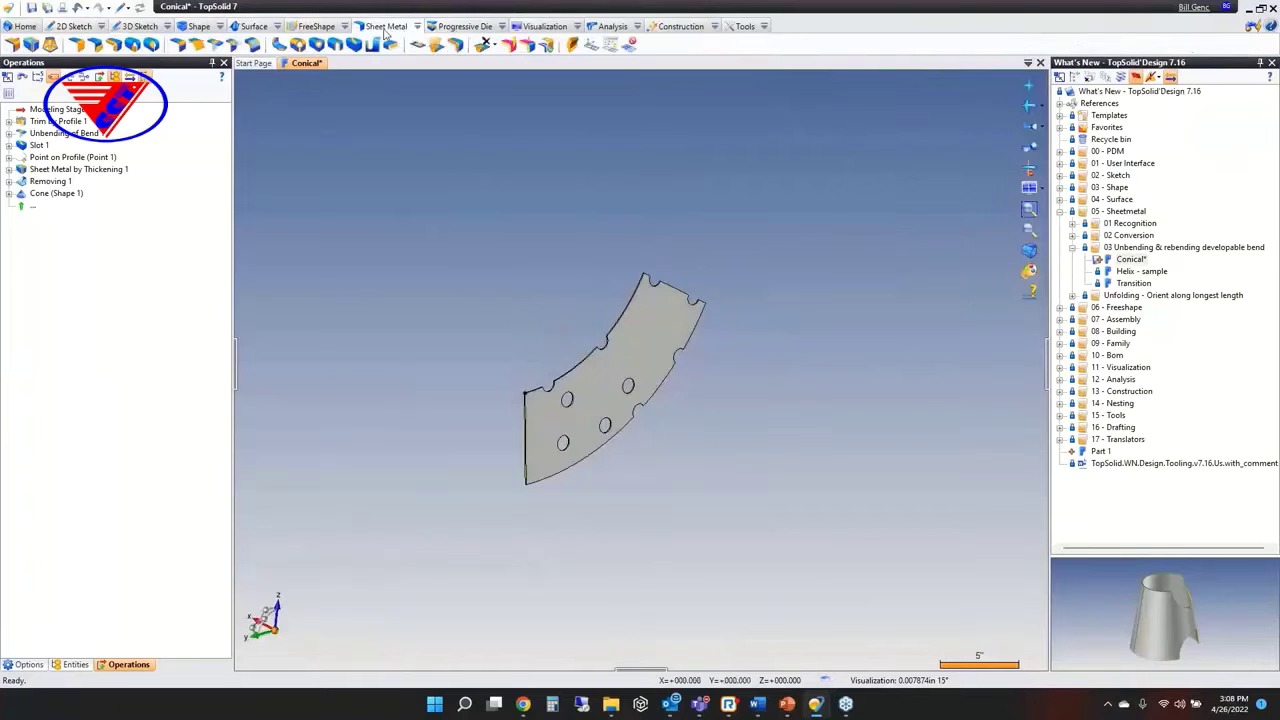
left_click(236, 46)
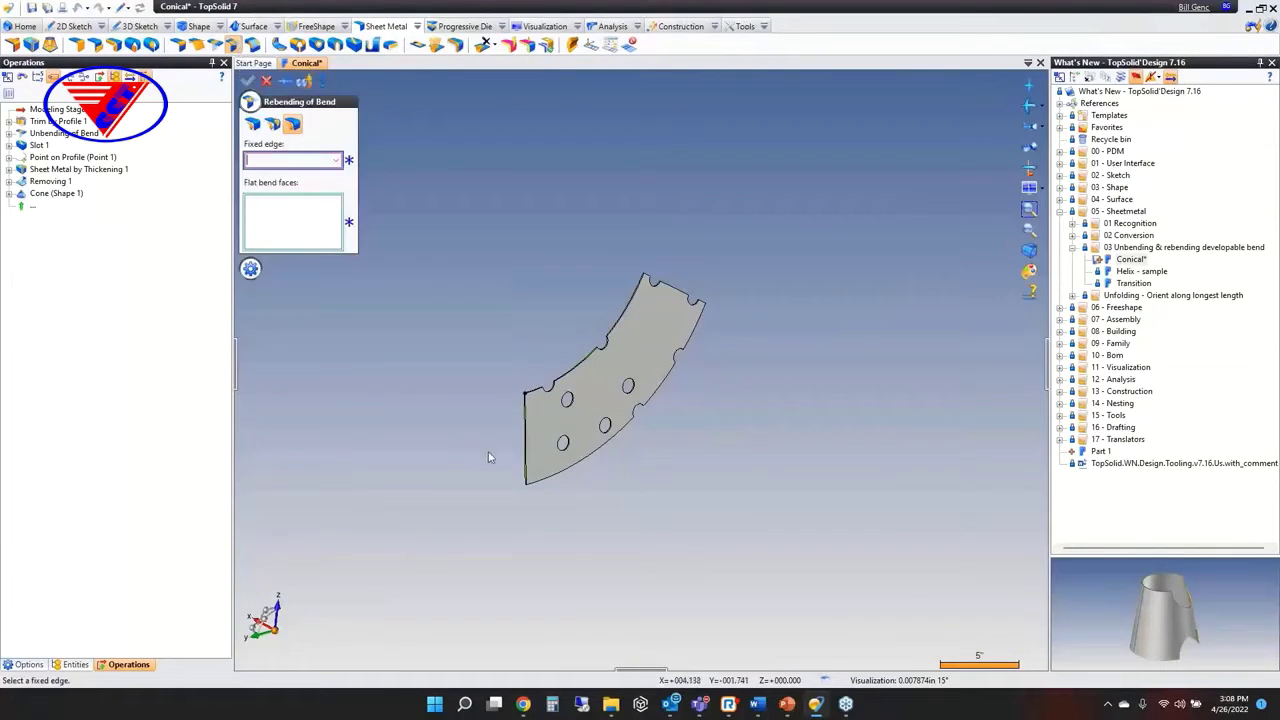
scroll(489, 457, "up", 5)
left_click(547, 295)
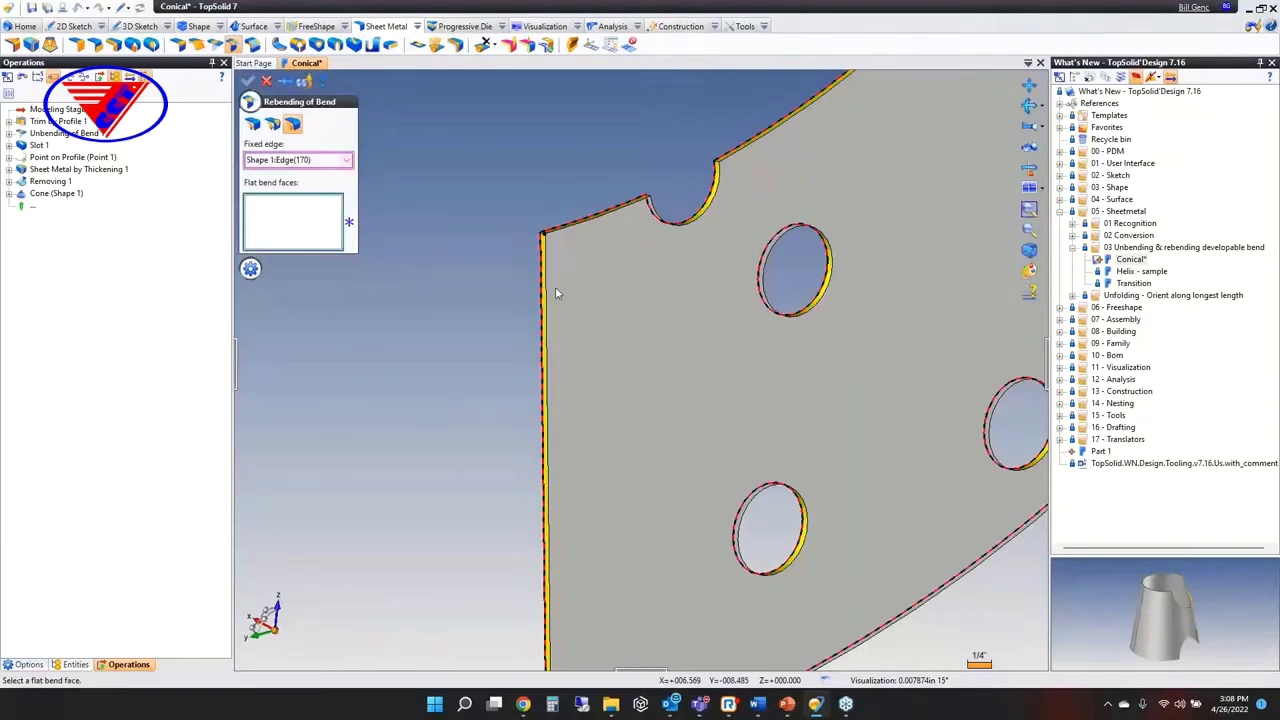
left_click(555, 292)
scroll(460, 432, "down", 5)
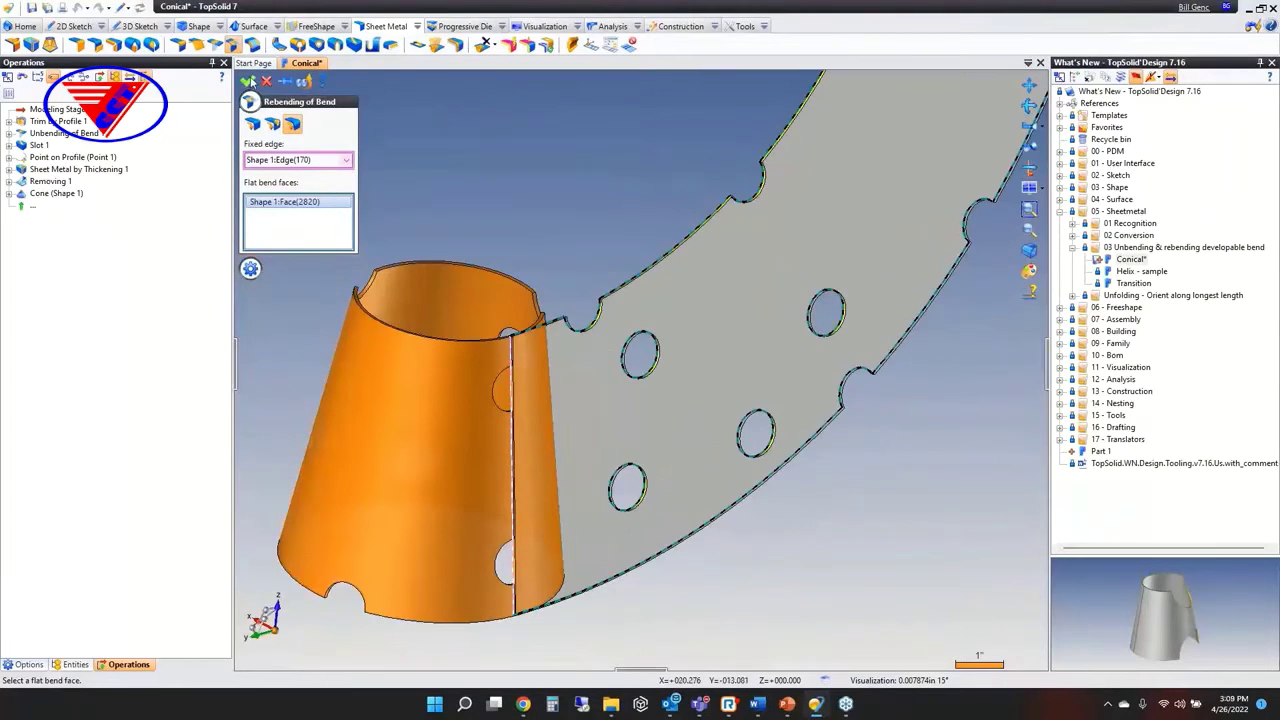
left_click(250, 82)
middle_click_drag(606, 403, 818, 402)
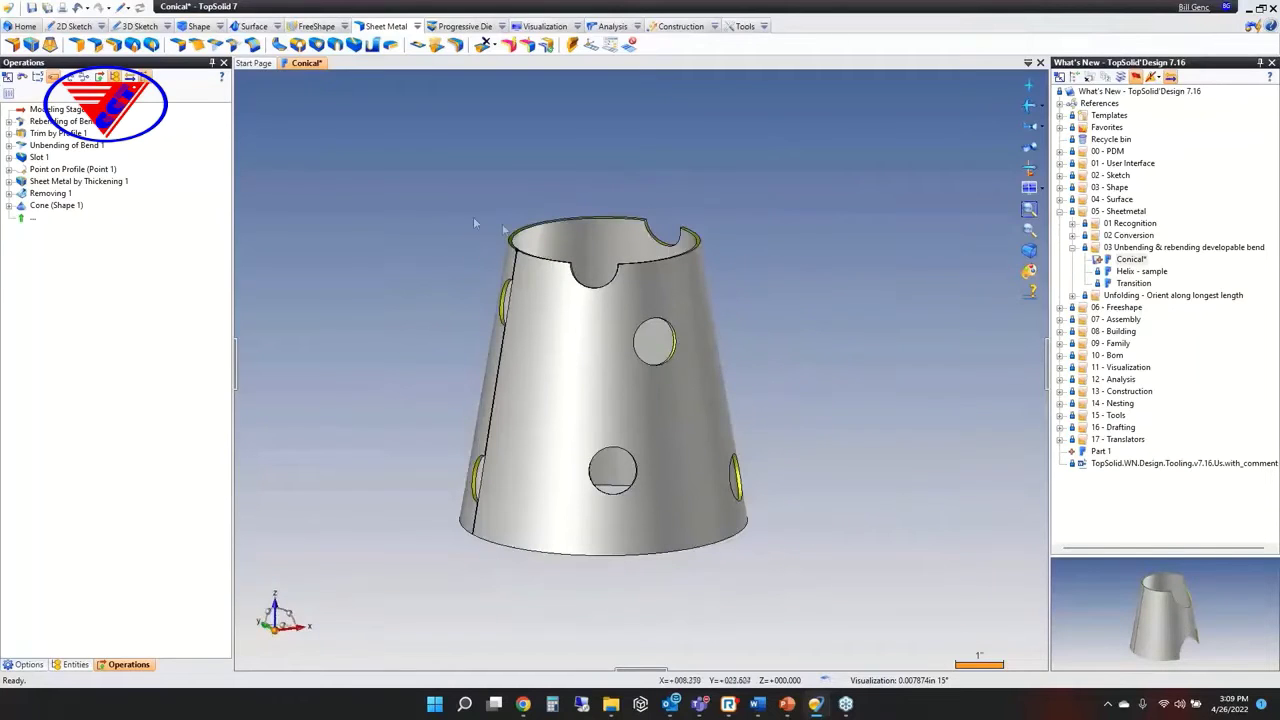
Close the Conical document without saving its changes and open the Helix - sample part.
left_click(290, 63)
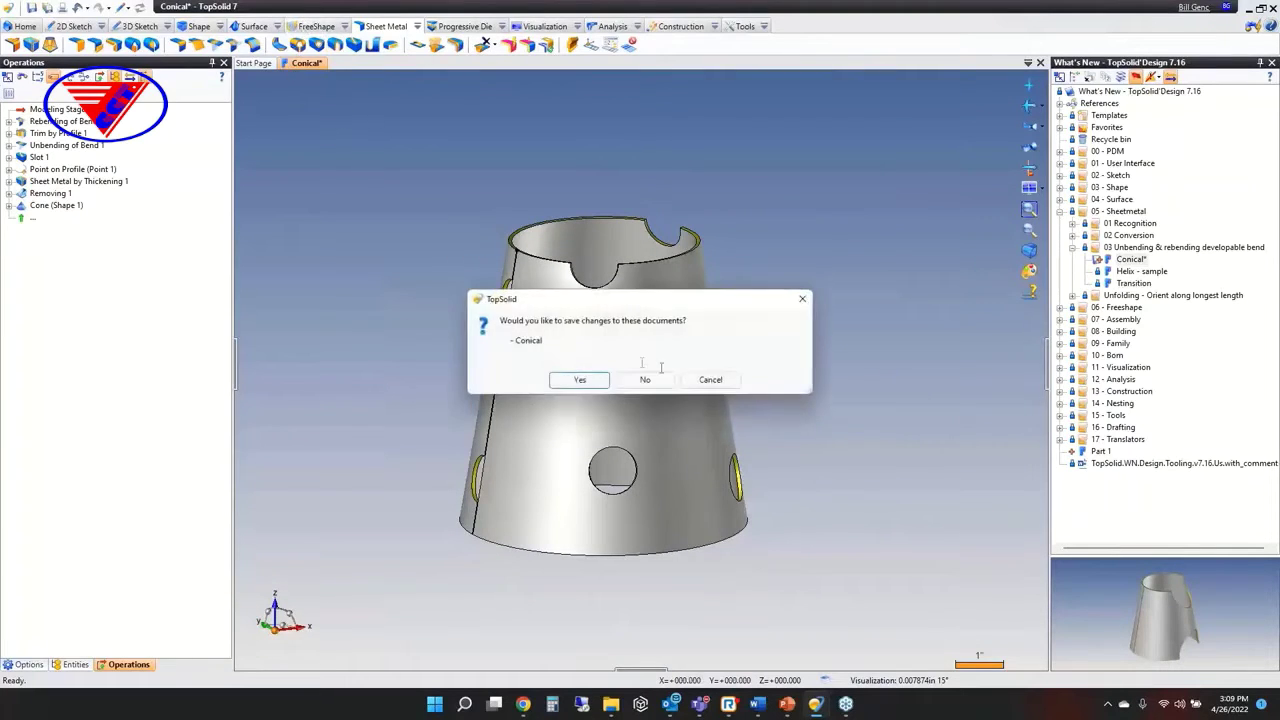
left_click(655, 378)
double_click(1140, 272)
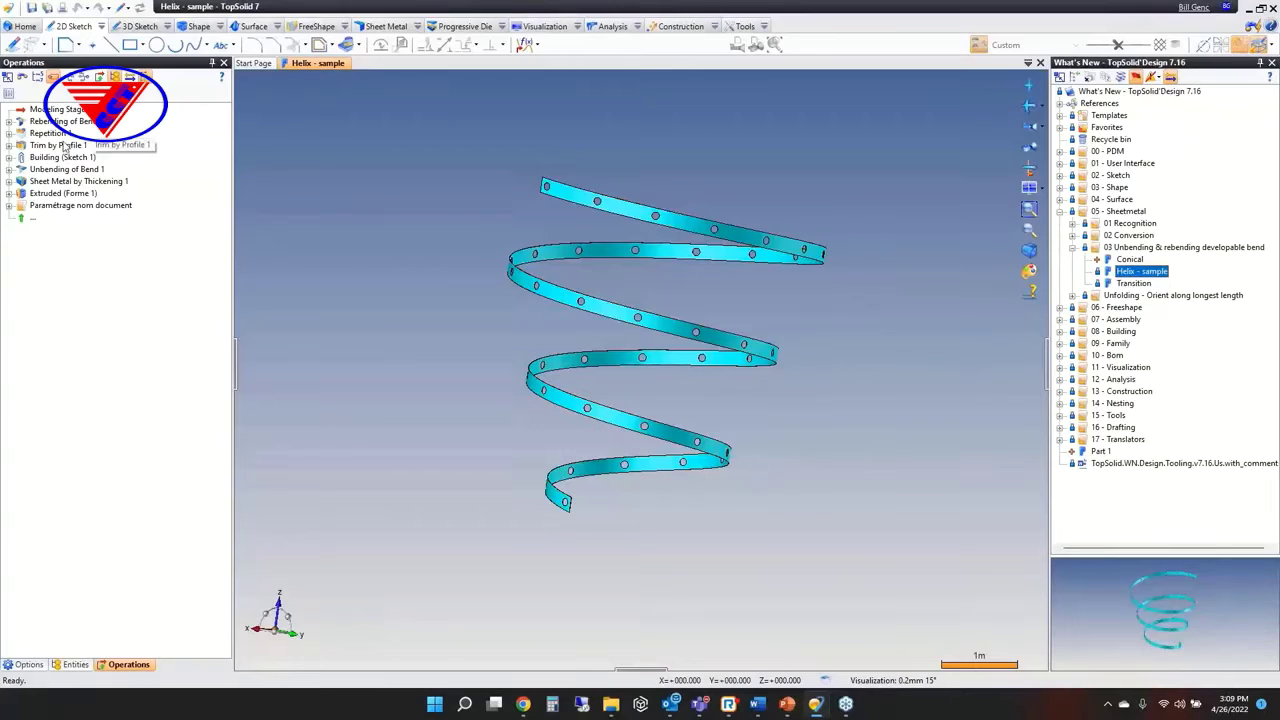
Roll the helix part's modeling stage back to just after Sheet Metal by Thickening 1 to examine the bent strip.
left_click(62, 110)
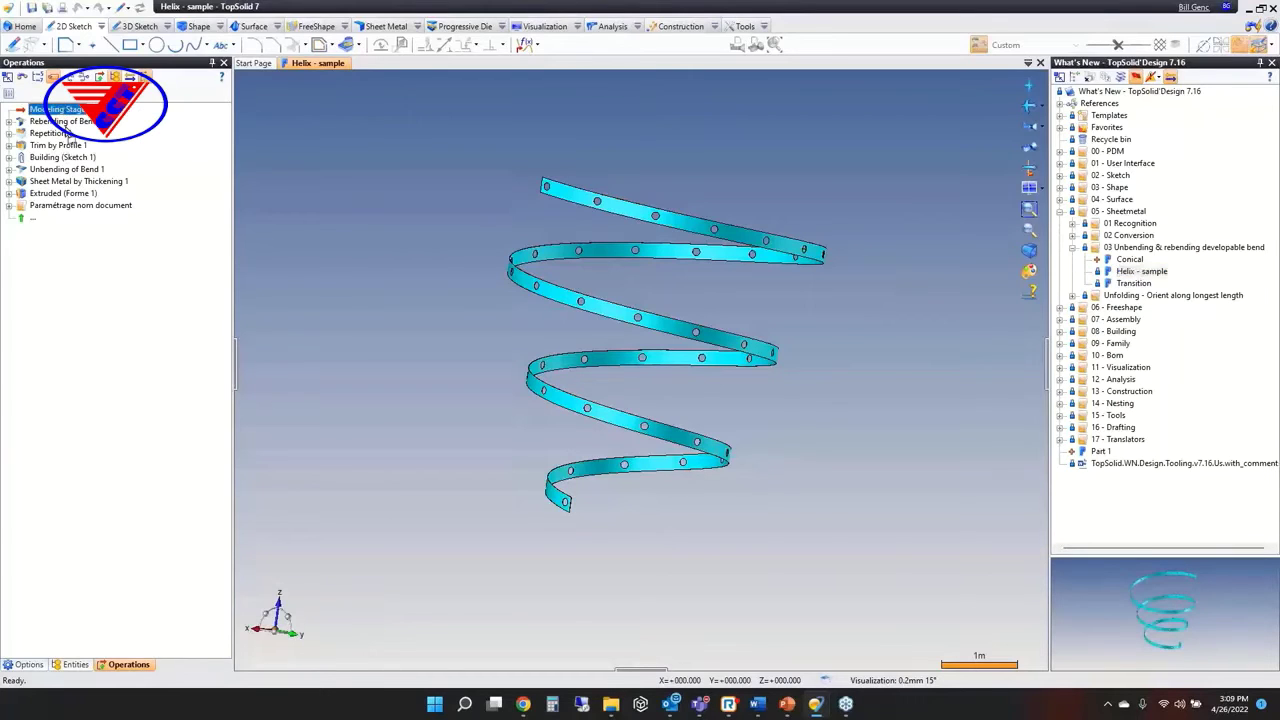
left_click_drag(66, 133, 72, 182)
middle_click_drag(492, 370, 541, 436)
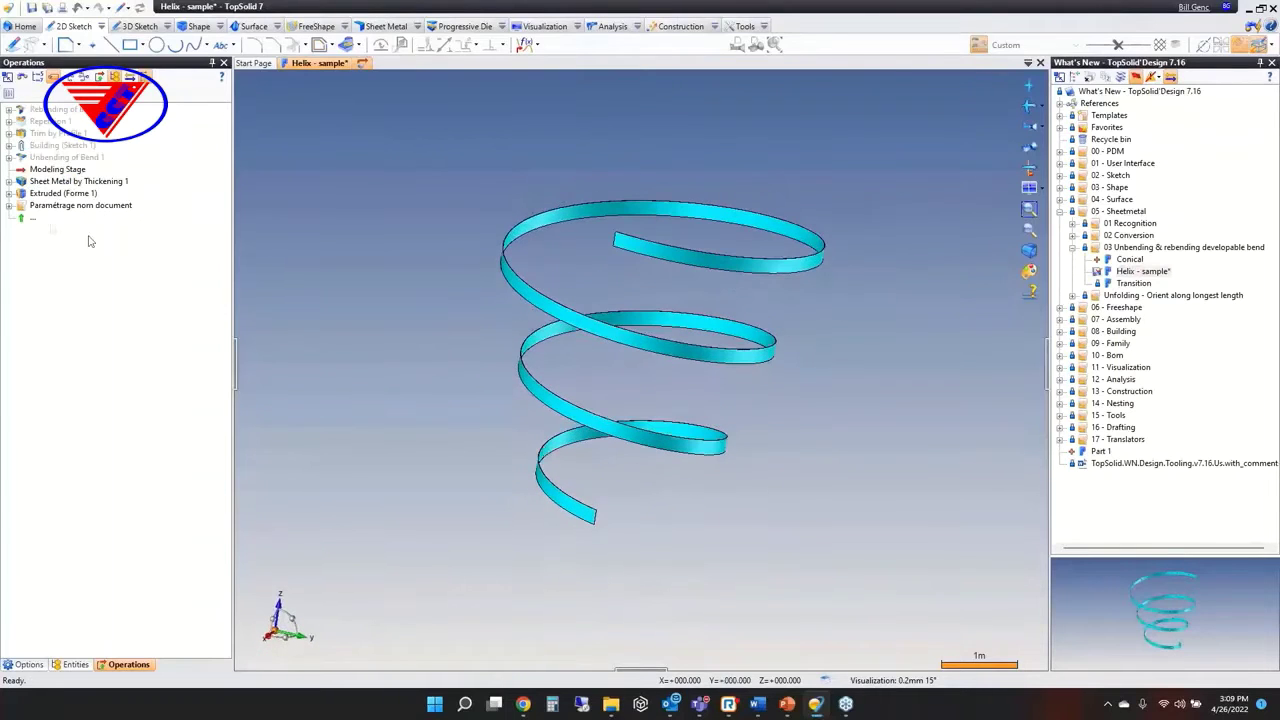
Advance the modeling stage past Unbending of Bend 1 and examine the whole flattened helix strip.
left_click(53, 167)
left_click_drag(53, 167, 53, 152)
scroll(648, 553, "down", 2)
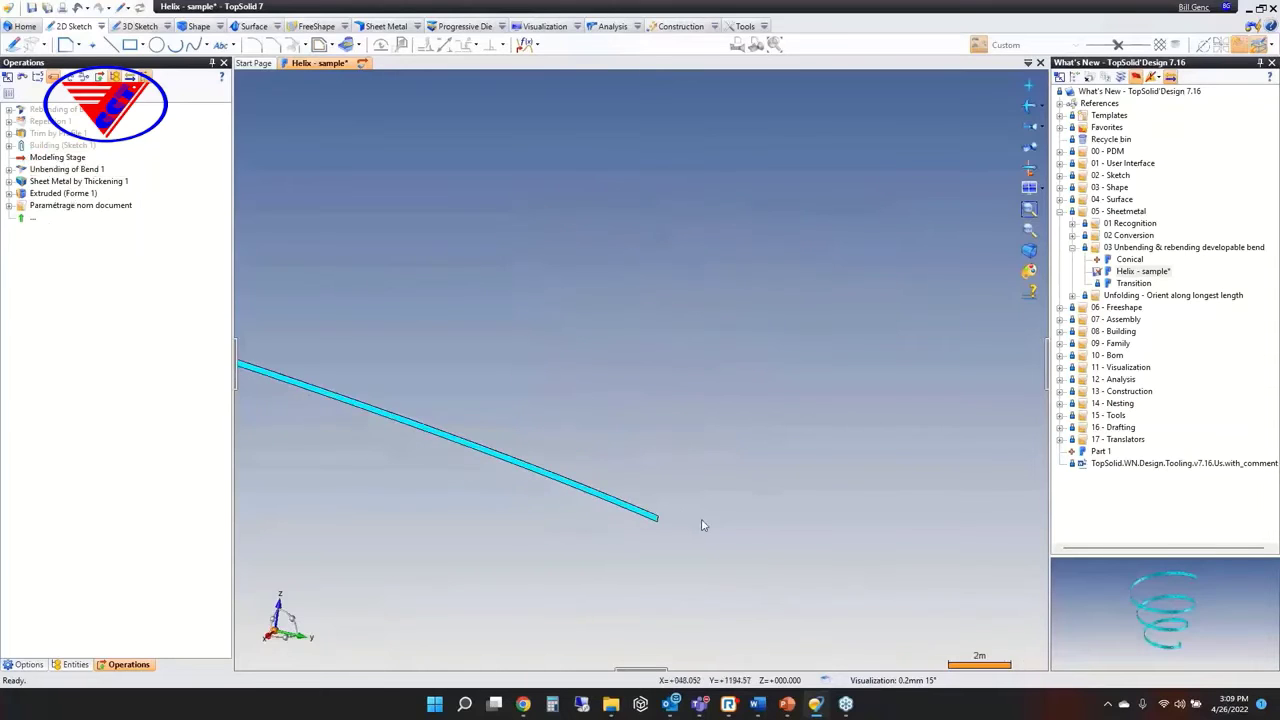
scroll(648, 553, "down", 3)
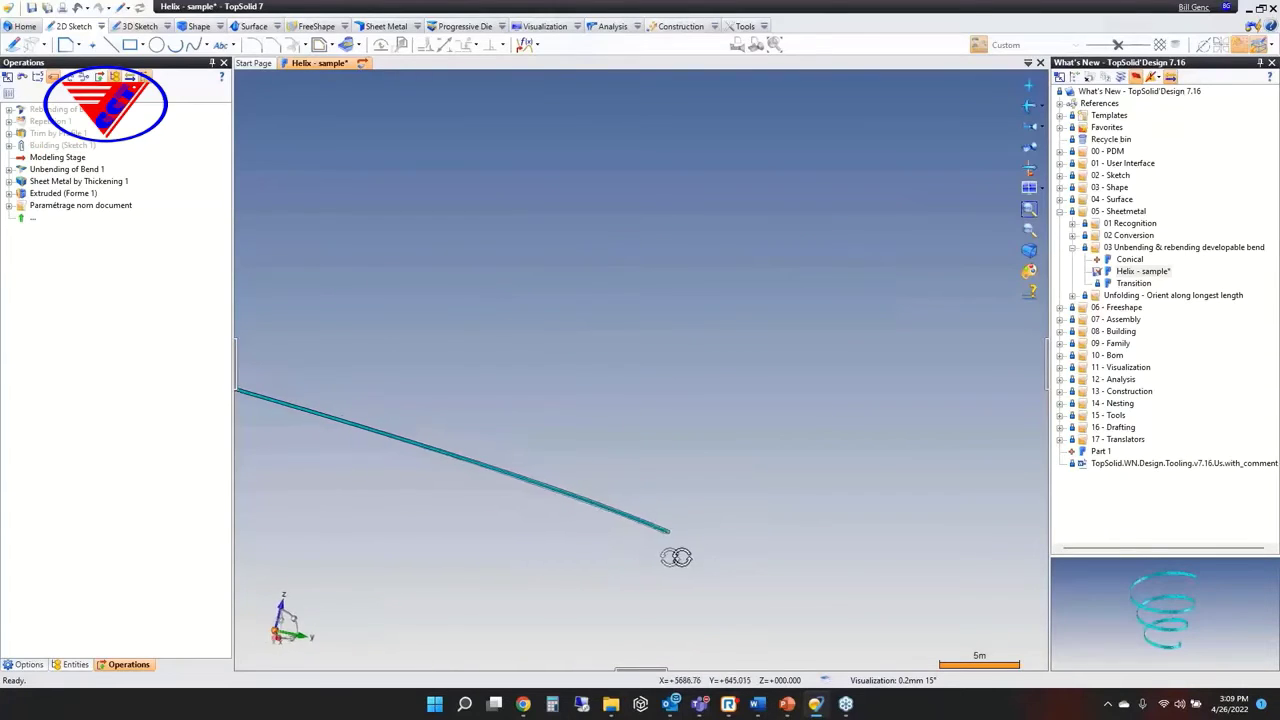
middle_click_drag(622, 547, 783, 566)
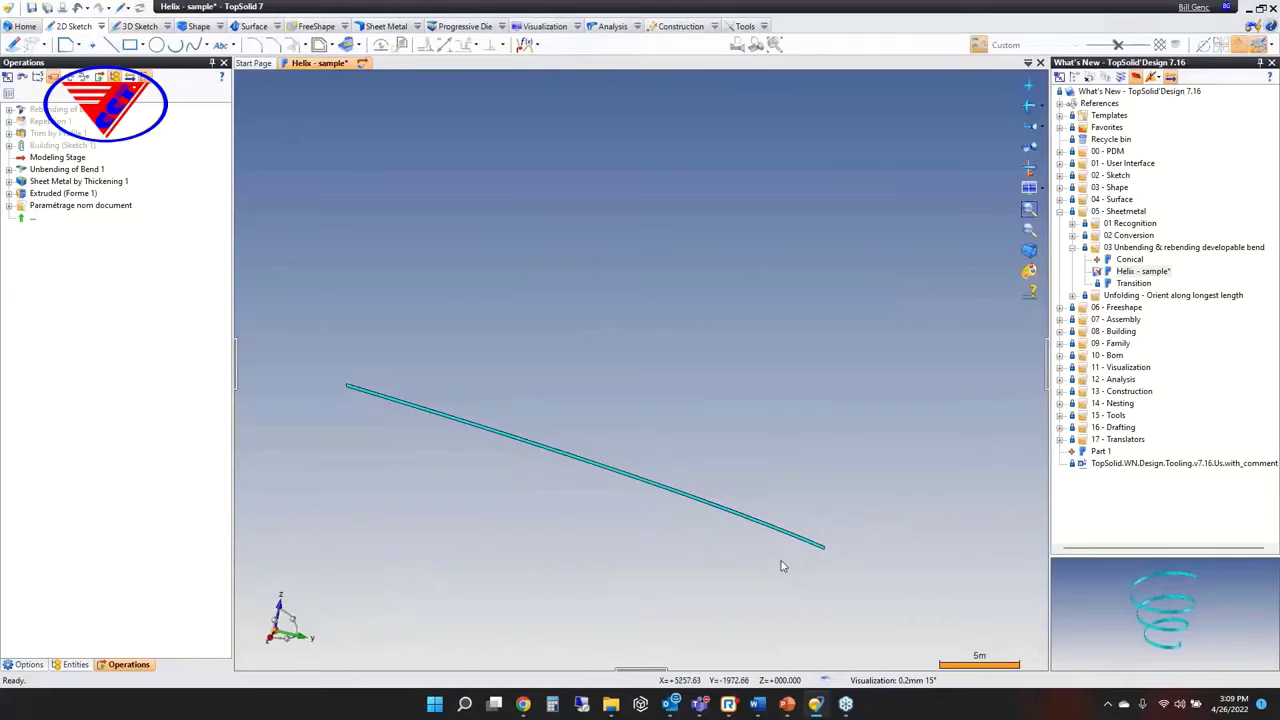
Advance the modeling stage past the trim and repetition to examine the strip's holes, and on past the rebending to examine the helix.
left_click(57, 157)
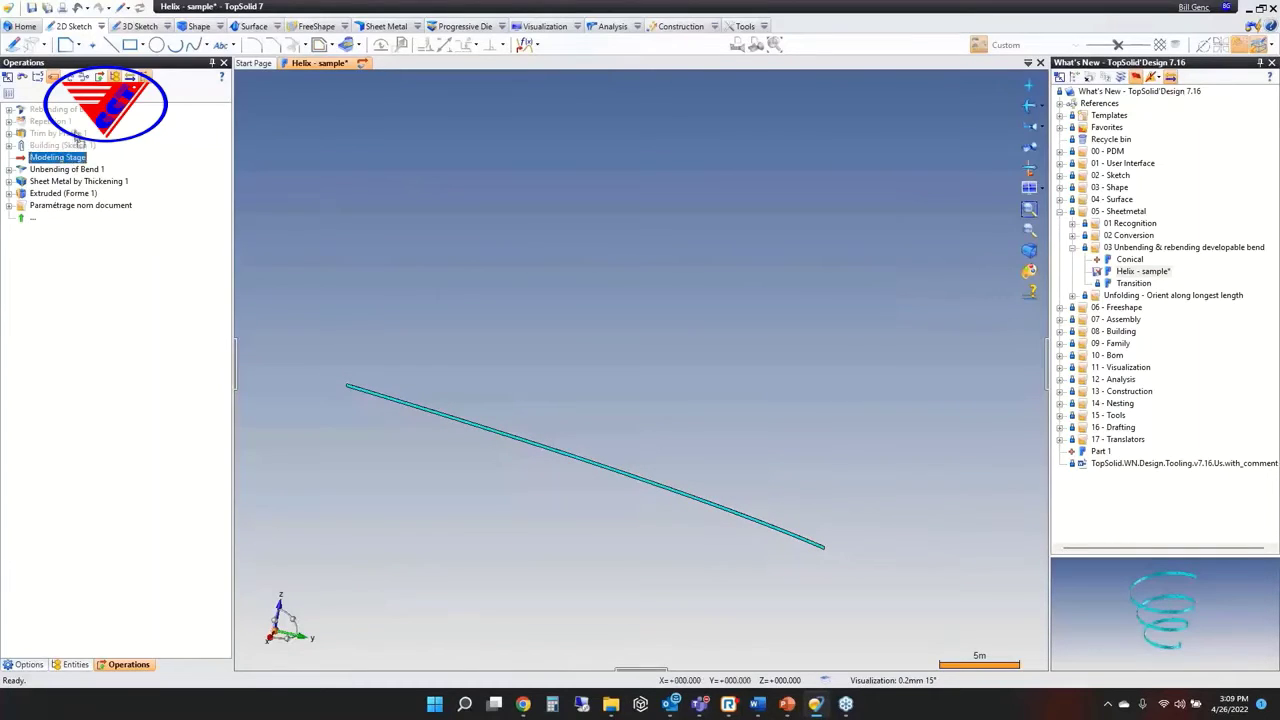
mouse_move(77, 140)
left_mouse_down()
mouse_move(40, 128)
mouse_move(45, 118)
left_mouse_up()
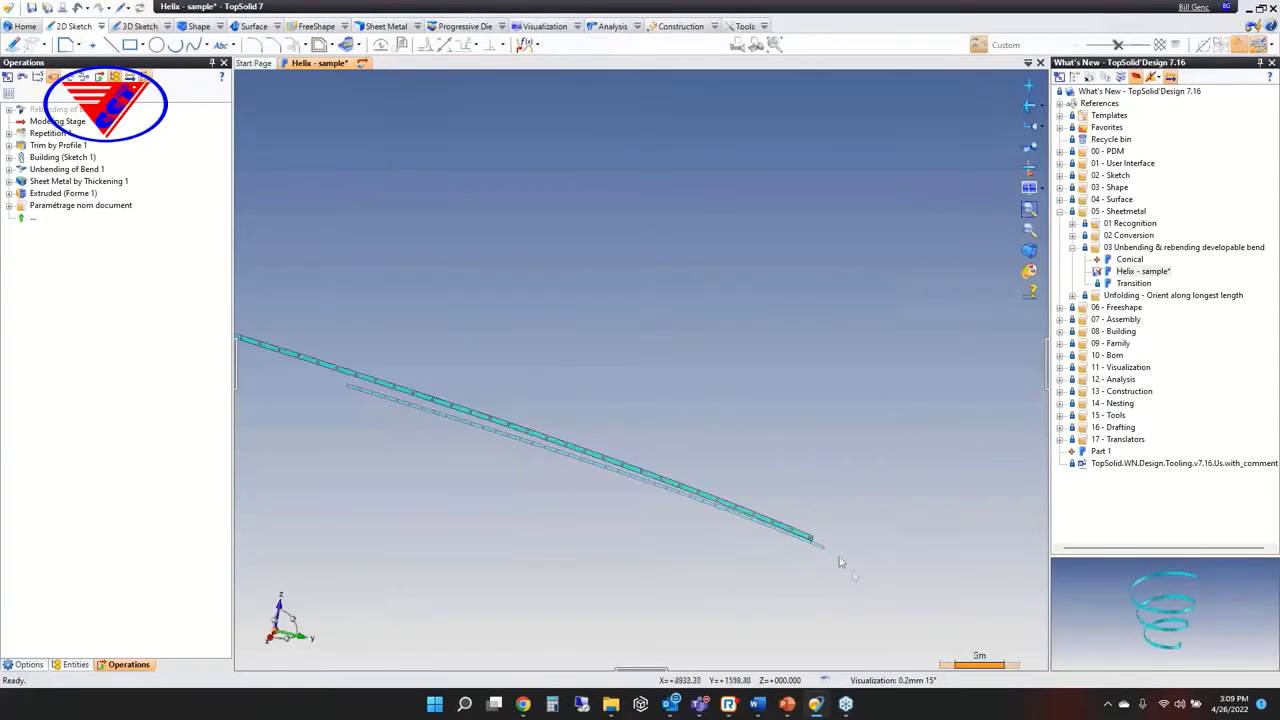
scroll(840, 562, "up", 10)
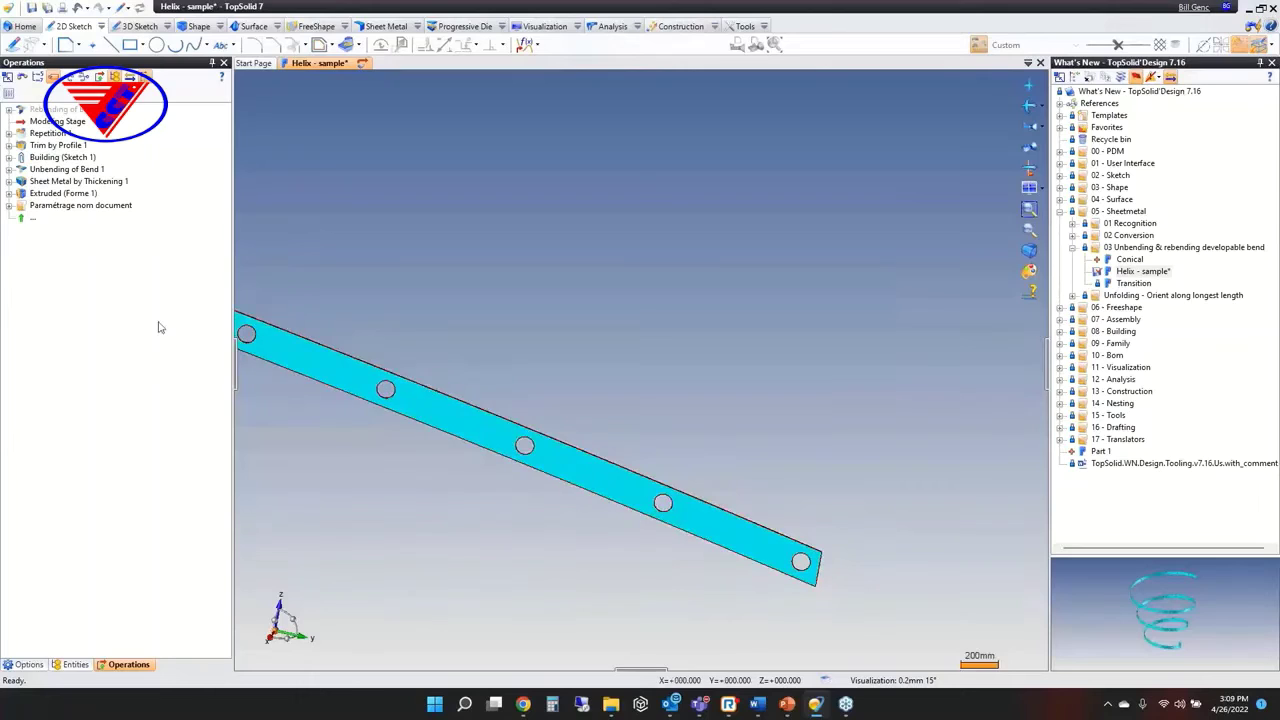
mouse_move(40, 121)
left_mouse_down()
mouse_move(84, 128)
mouse_move(50, 110)
left_mouse_up()
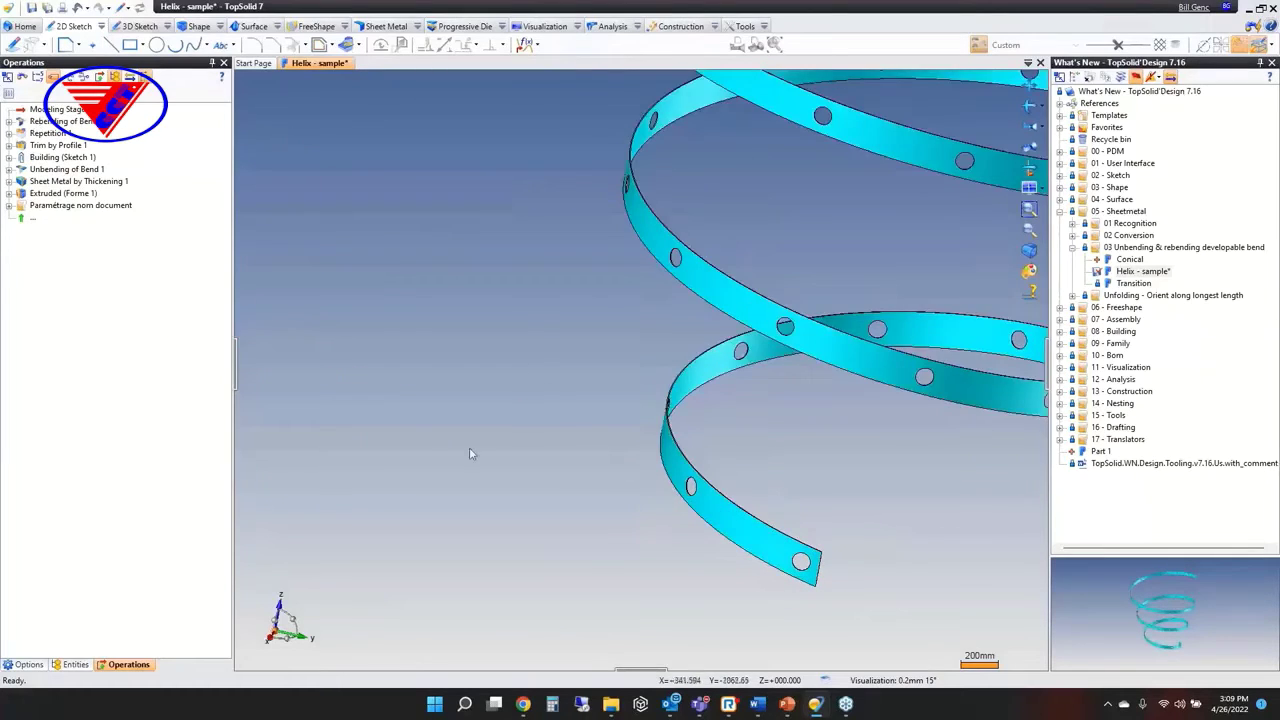
scroll(470, 453, "down", 5)
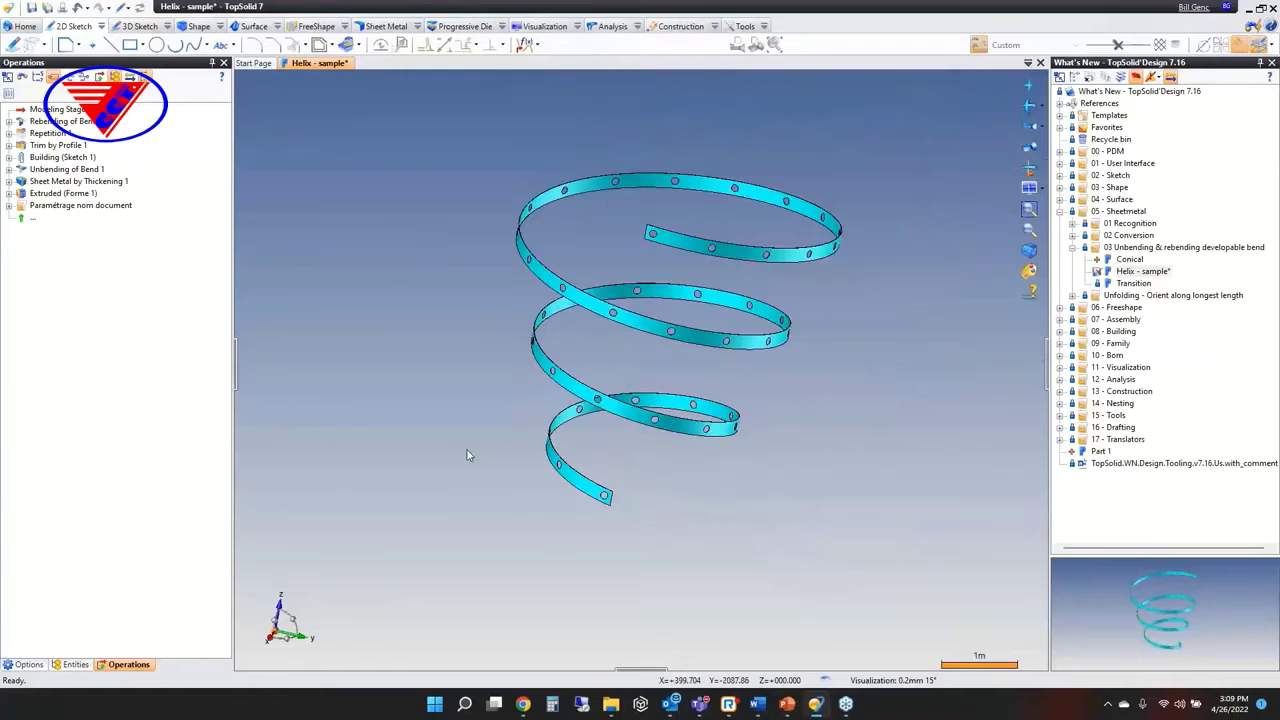
Close the Helix - sample document without saving its changes and open the Transition part.
middle_click(310, 63)
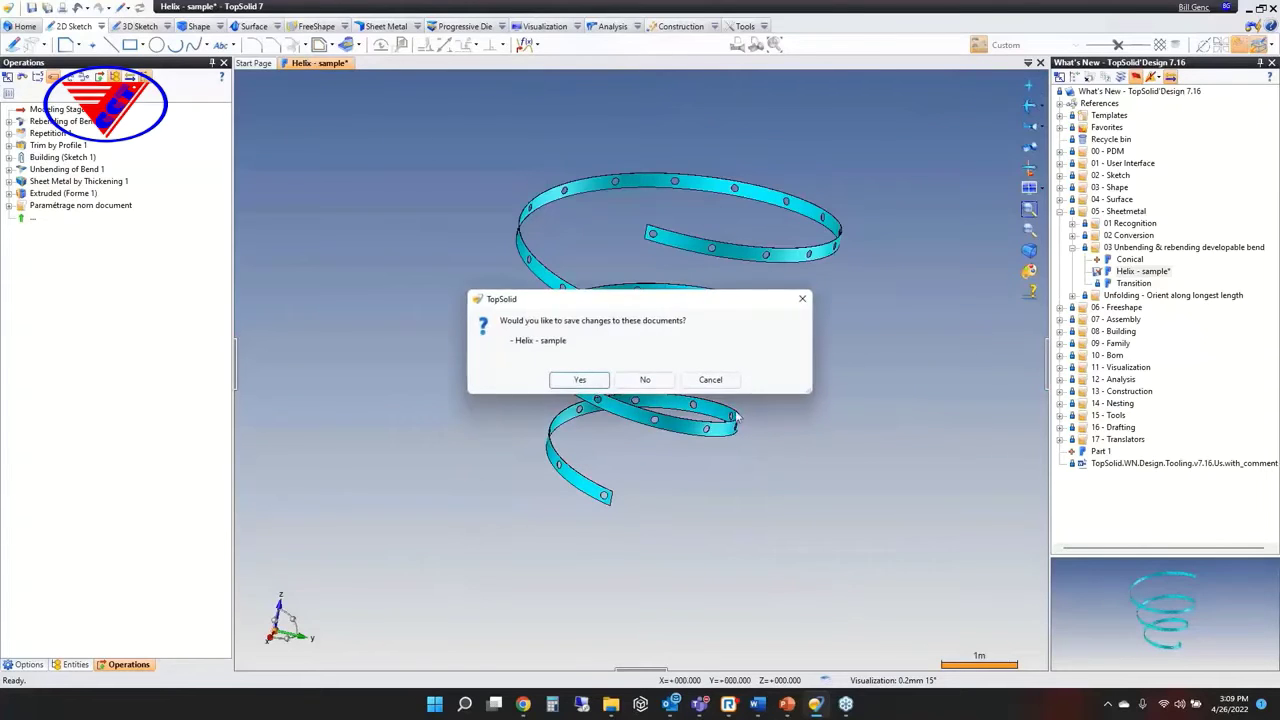
left_click(640, 378)
double_click(1125, 284)
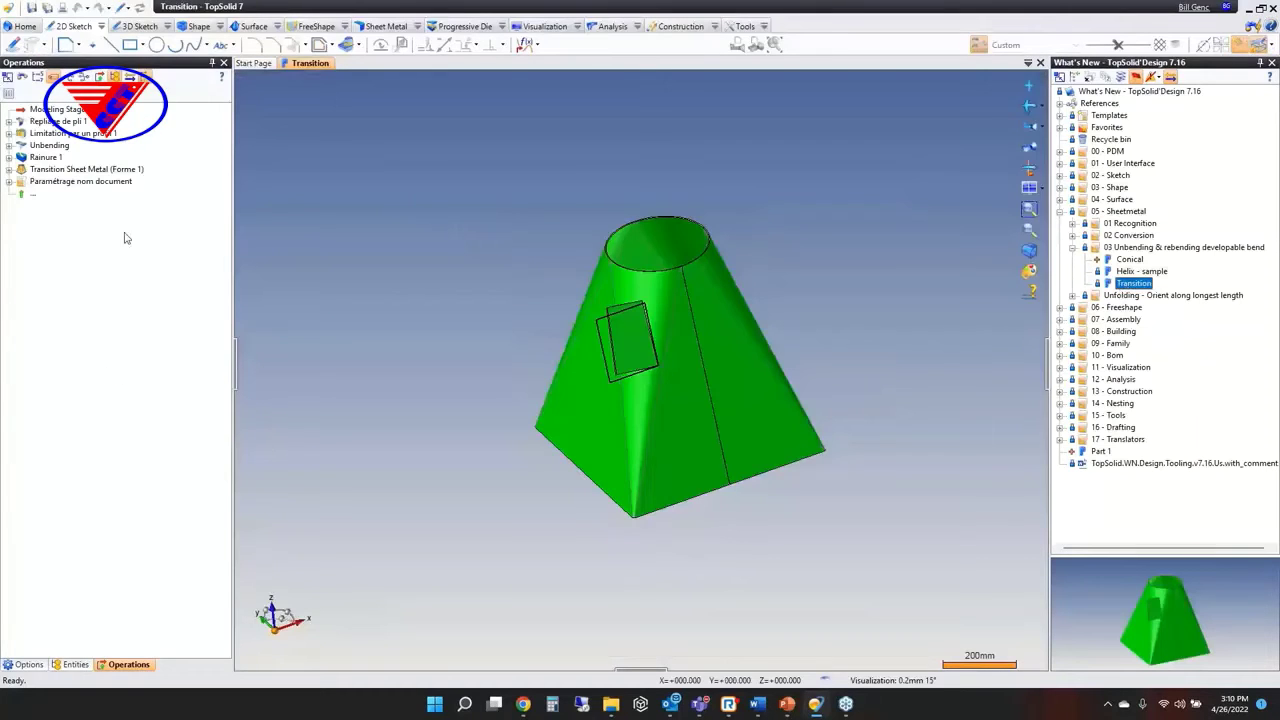
Roll the Transition part's modeling stage back to before the Transition Sheet Metal operation.
left_click_drag(55, 109, 60, 163)
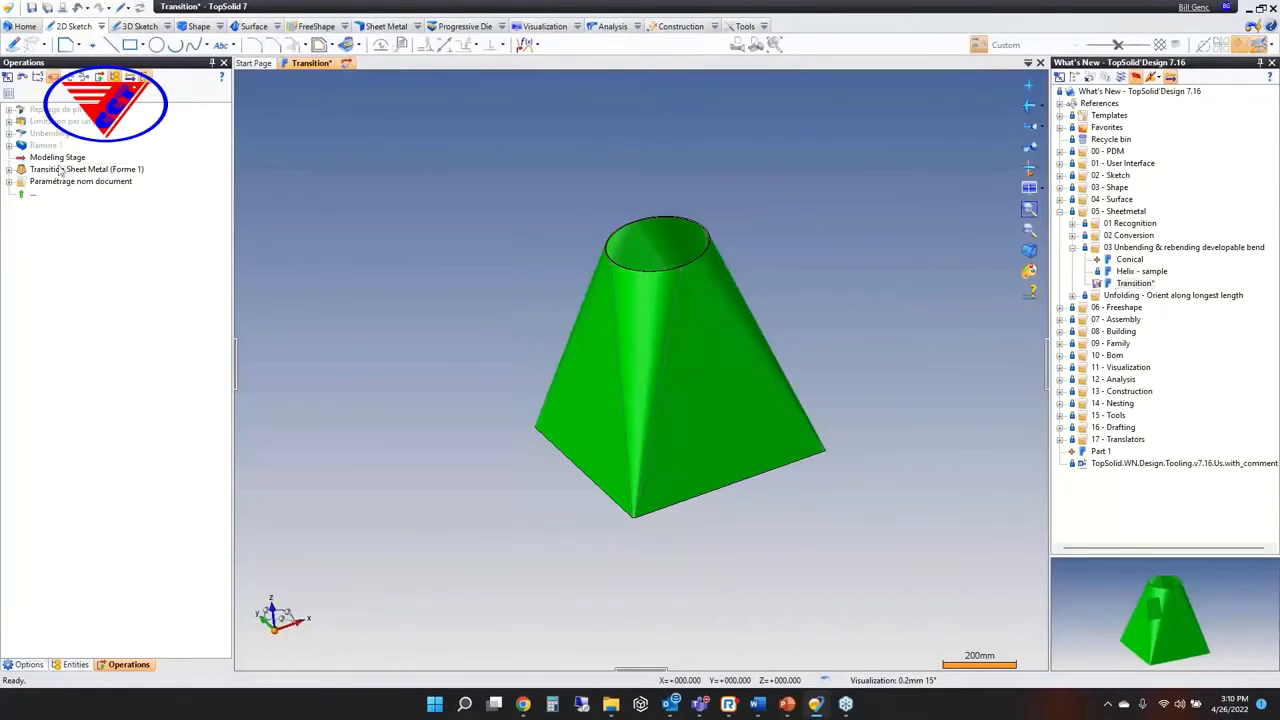
left_click(200, 29)
left_click_drag(49, 161, 56, 176)
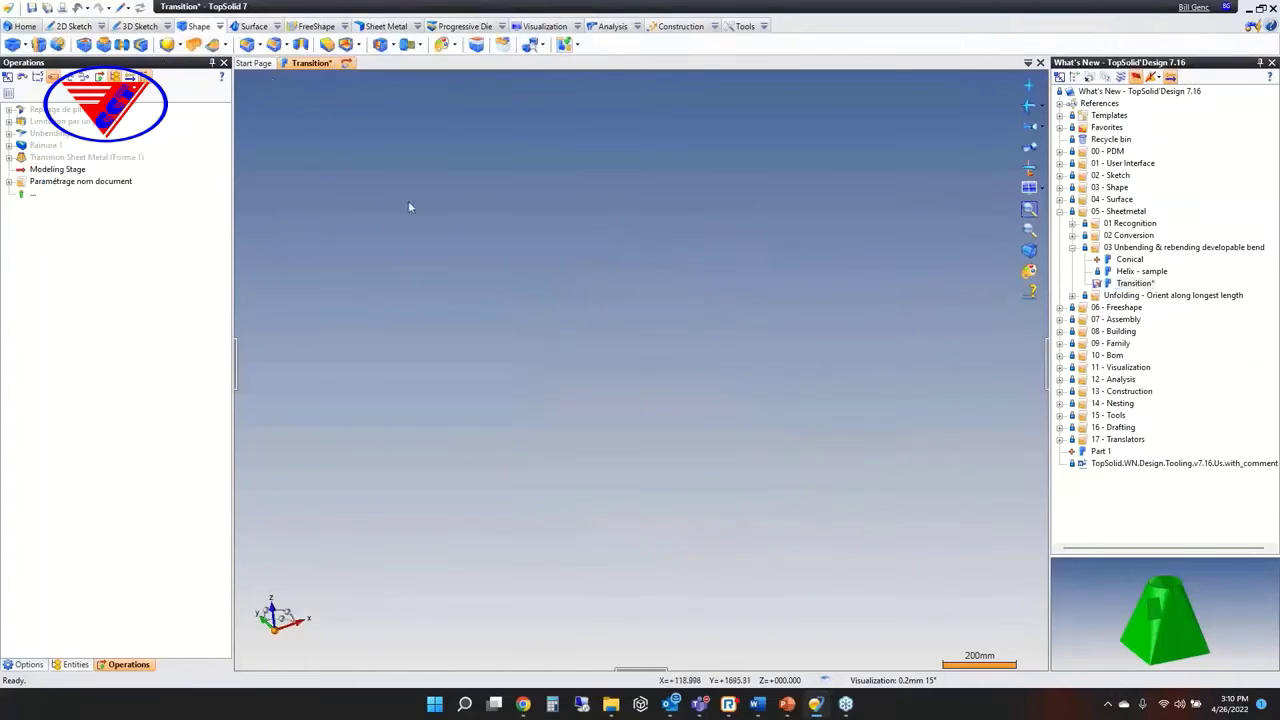
Examine the positioning and section settings of the Transition Sheet Metal command, and cancel it without creating a shape.
left_click(386, 28)
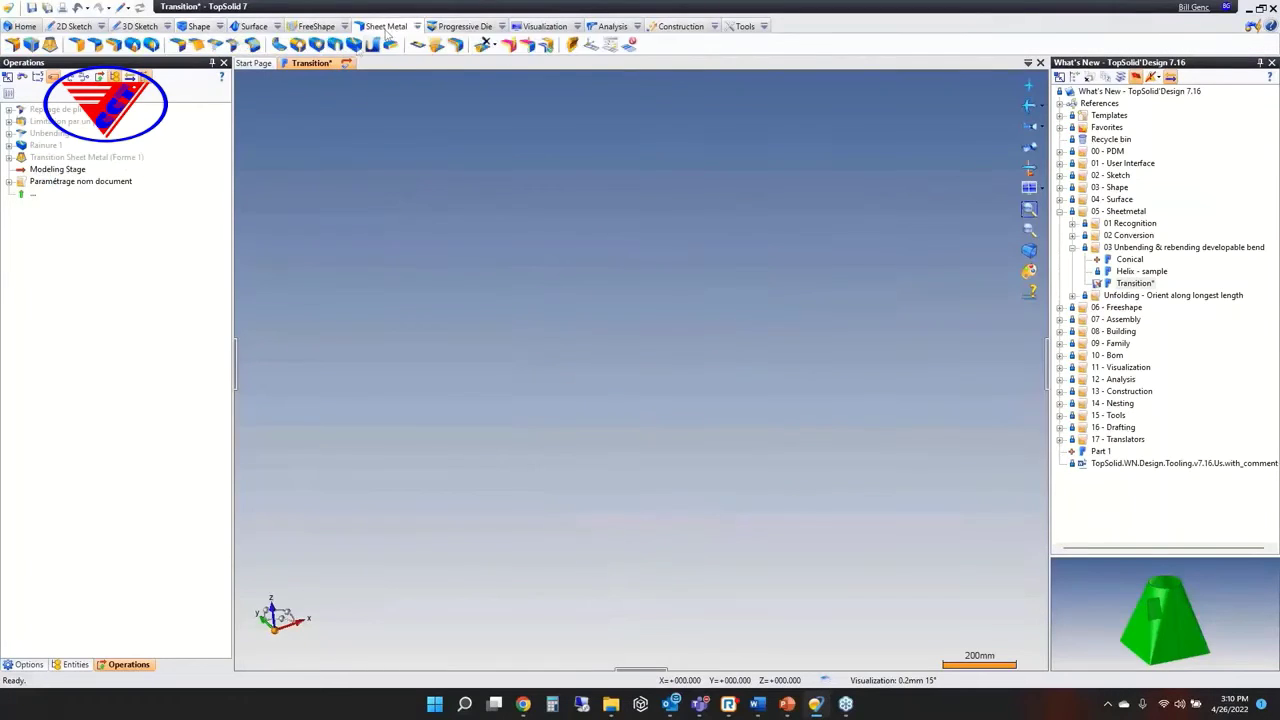
left_click(50, 46)
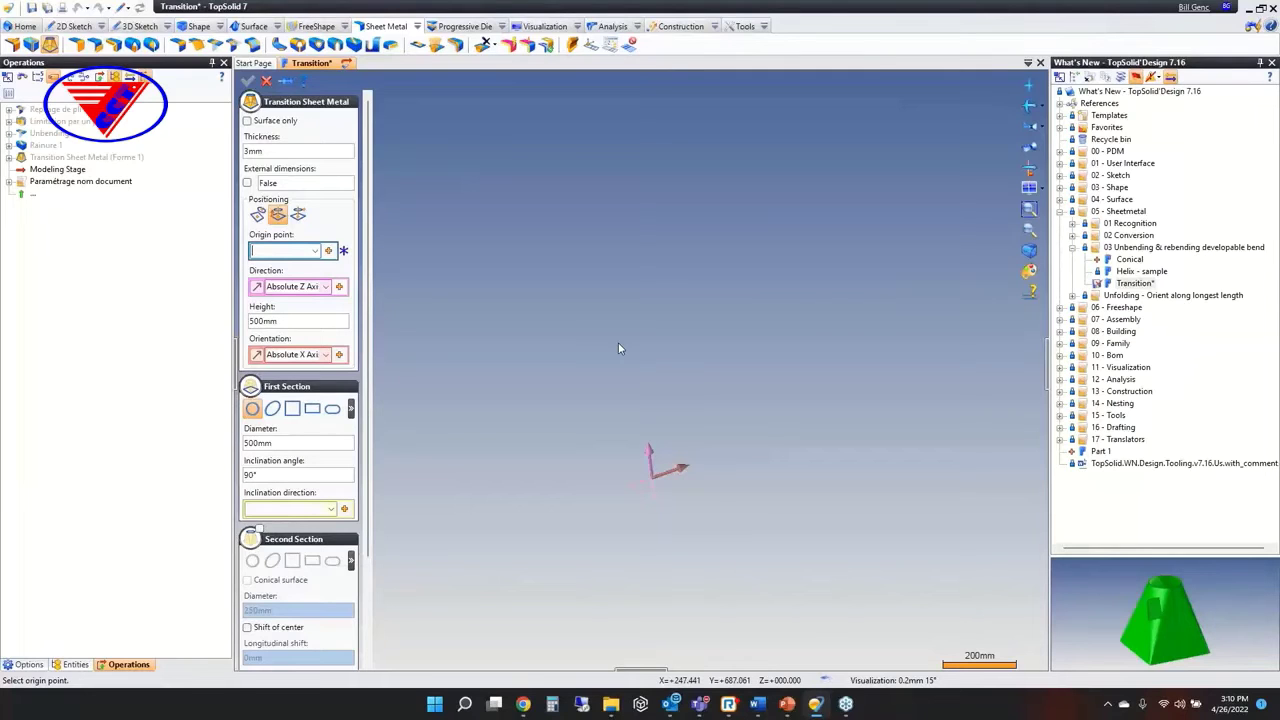
left_click(266, 81)
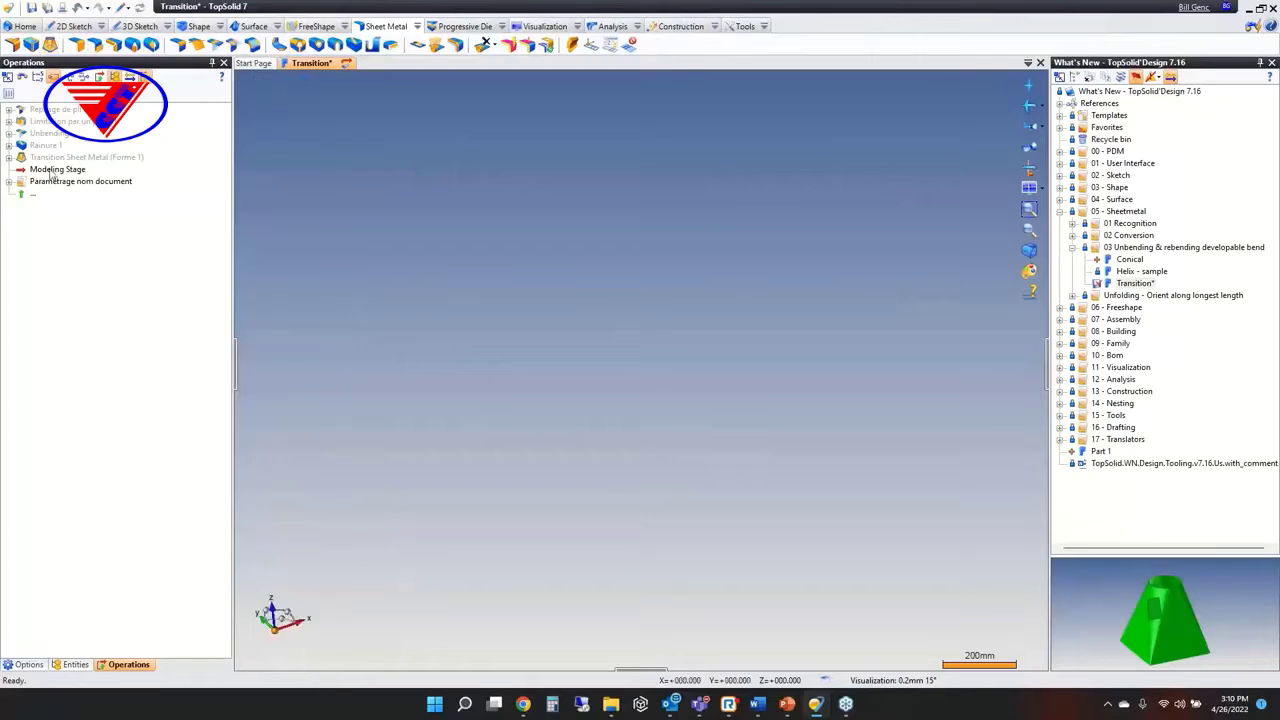
Advance the modeling stage past Transition Sheet Metal and the slot operation Rainure 1, and examine the seam slot near the round opening.
left_click_drag(49, 170, 56, 157)
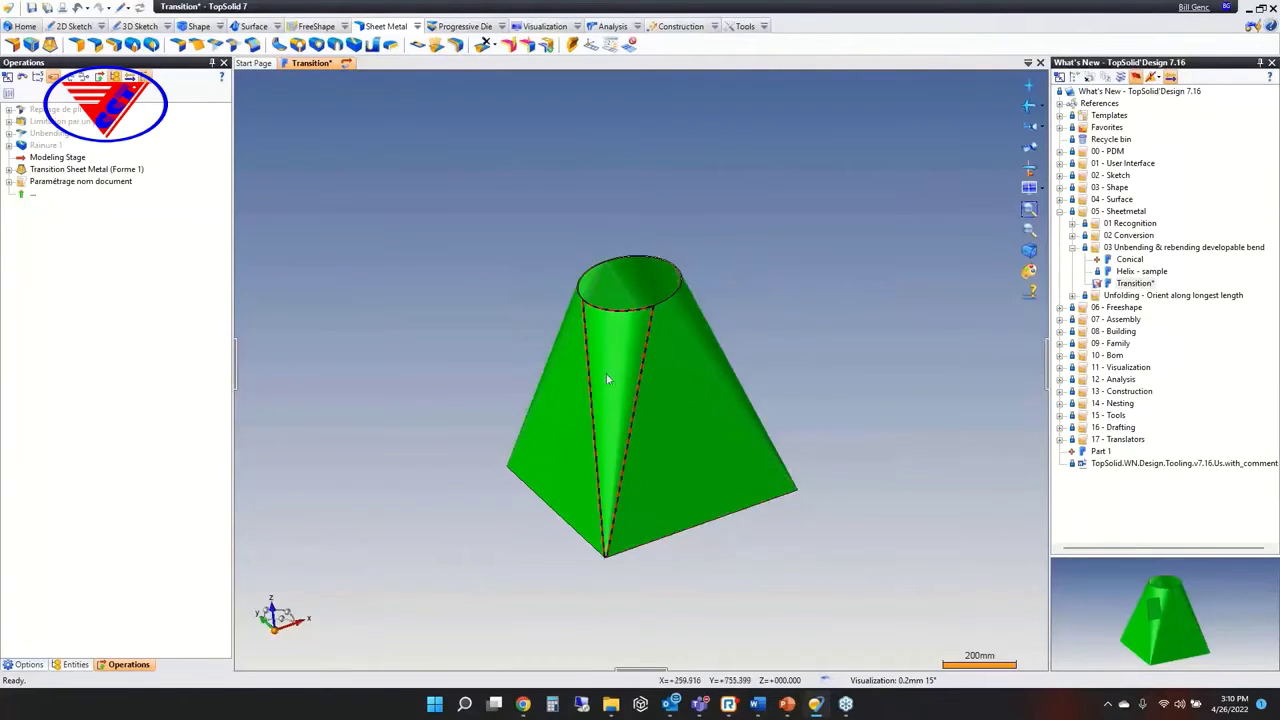
left_click_drag(62, 162, 58, 143)
scroll(700, 315, "up", 3)
scroll(498, 289, "up", 5)
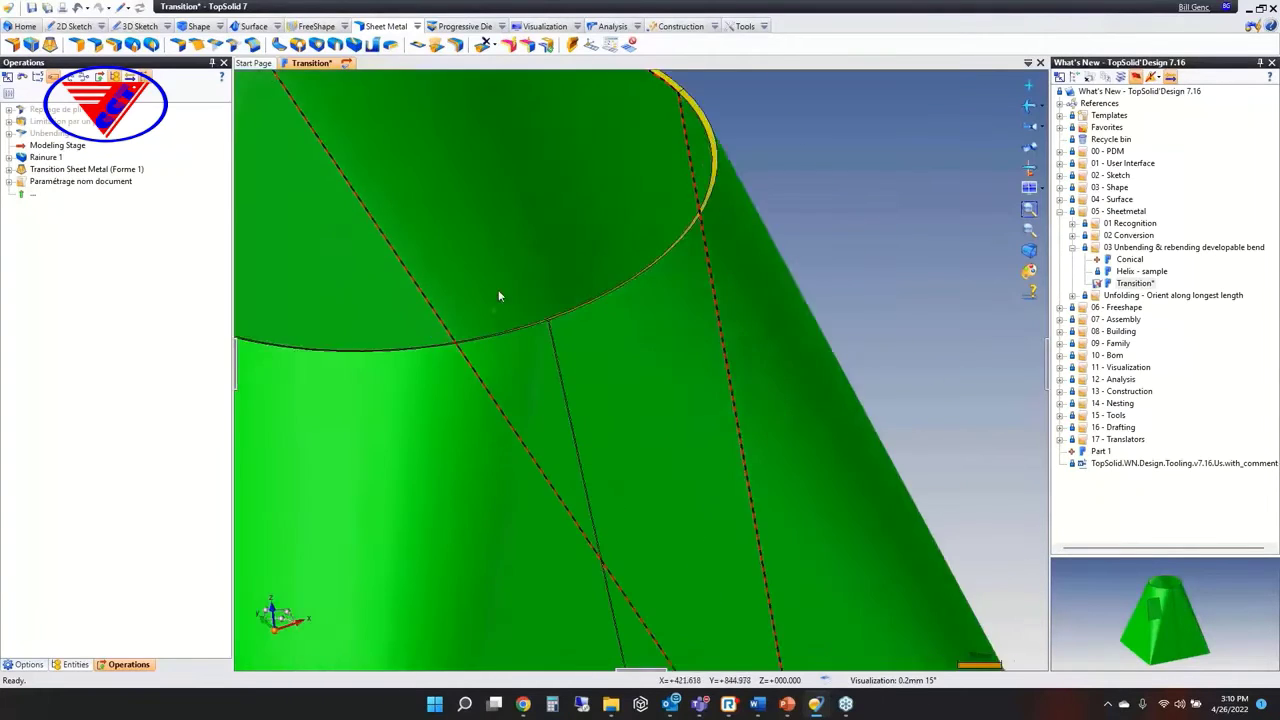
scroll(632, 343, "down", 8)
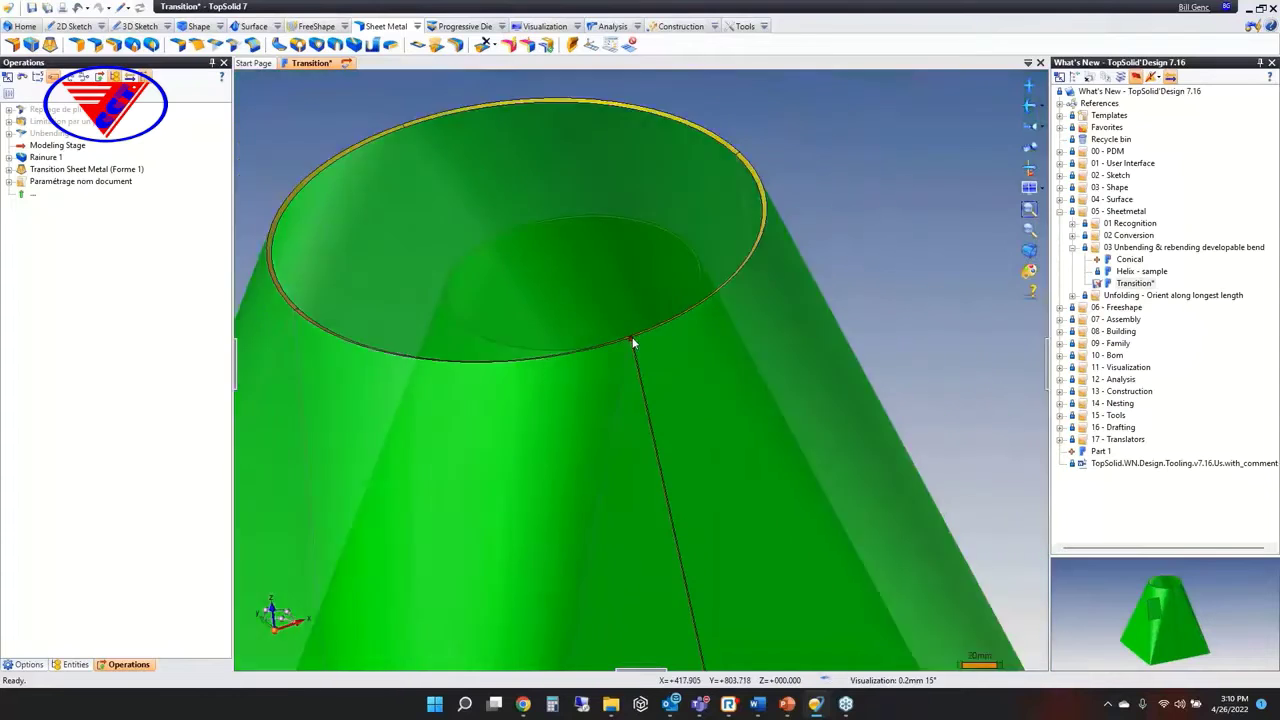
Advance the modeling stage past Unbending and open that operation to examine its fixed edge at the seam and its bend faces.
left_click_drag(55, 147, 55, 136)
double_click(48, 145)
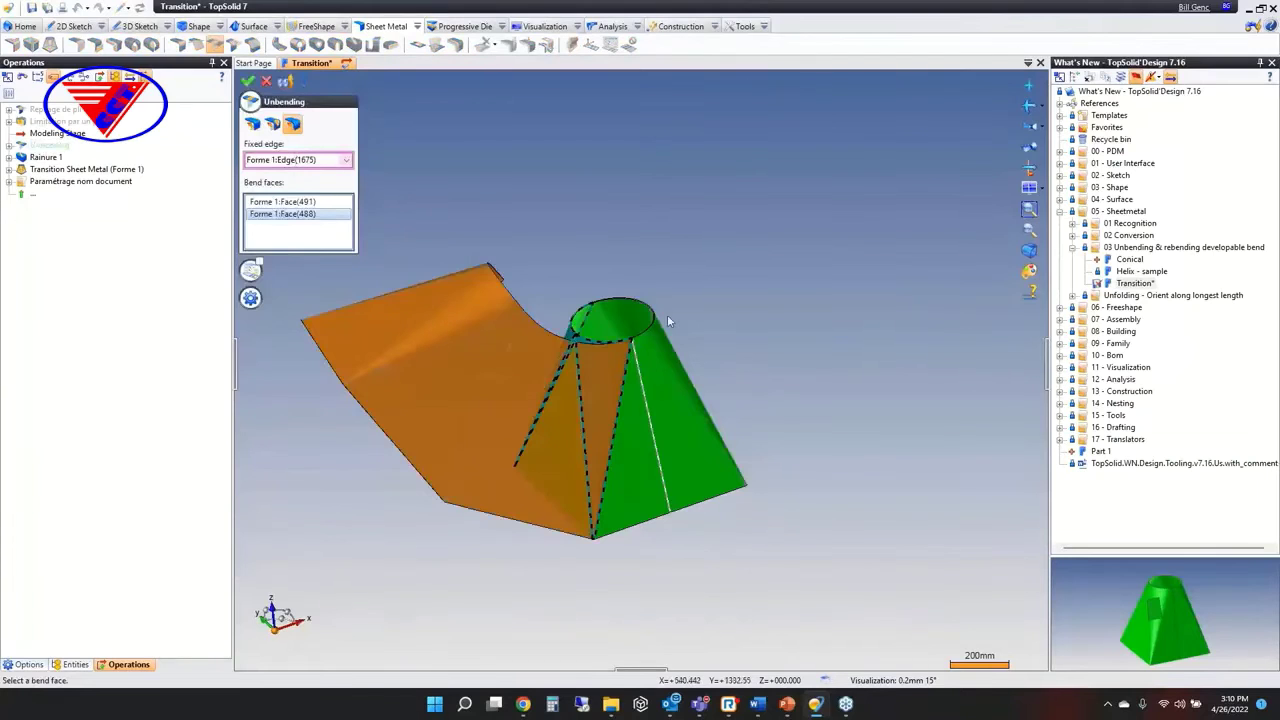
scroll(668, 320, "up", 10)
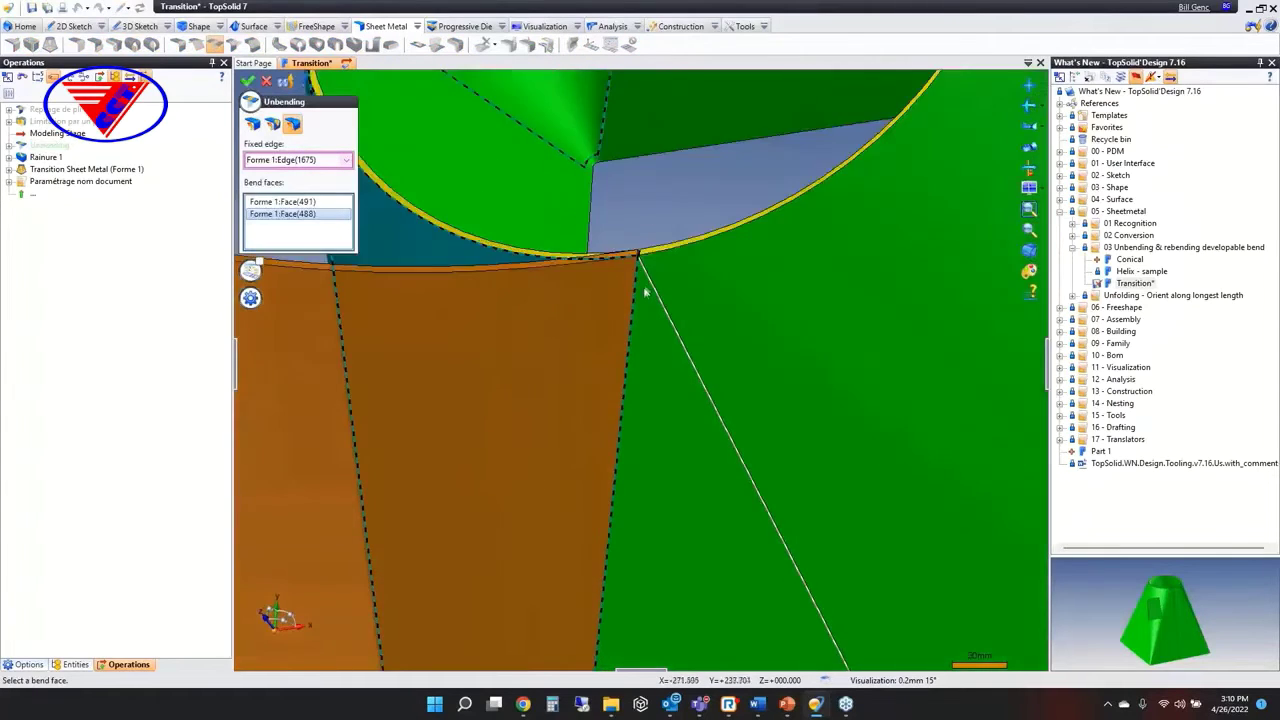
scroll(645, 291, "up", 3)
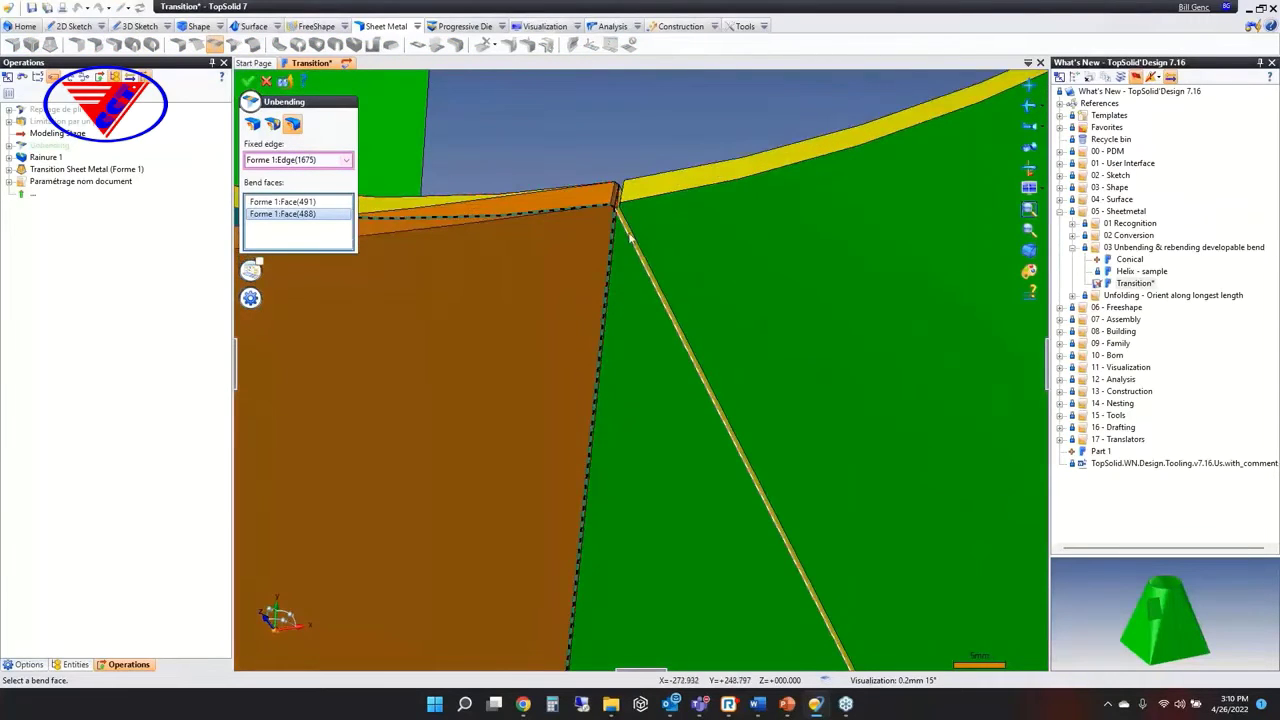
scroll(630, 236, "down", 8)
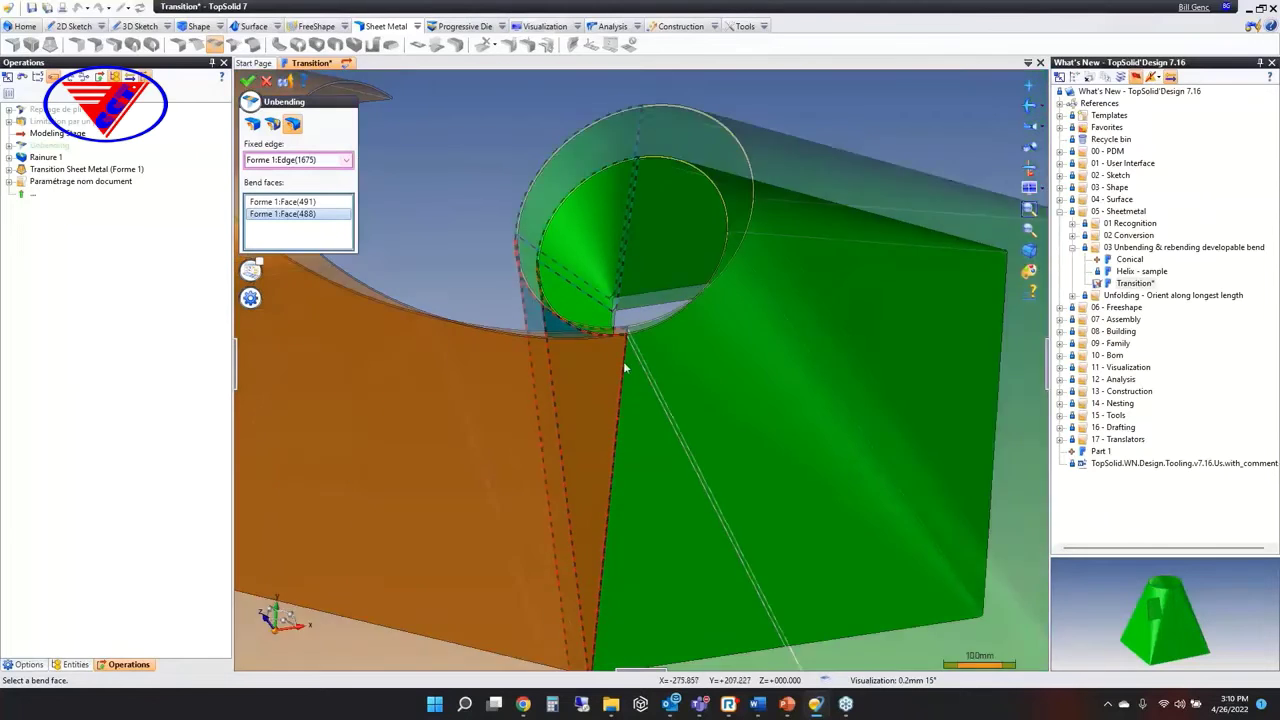
mouse_move(616, 341)
middle_mouse_down()
mouse_move(590, 330)
mouse_move(567, 372)
mouse_move(526, 371)
middle_mouse_up()
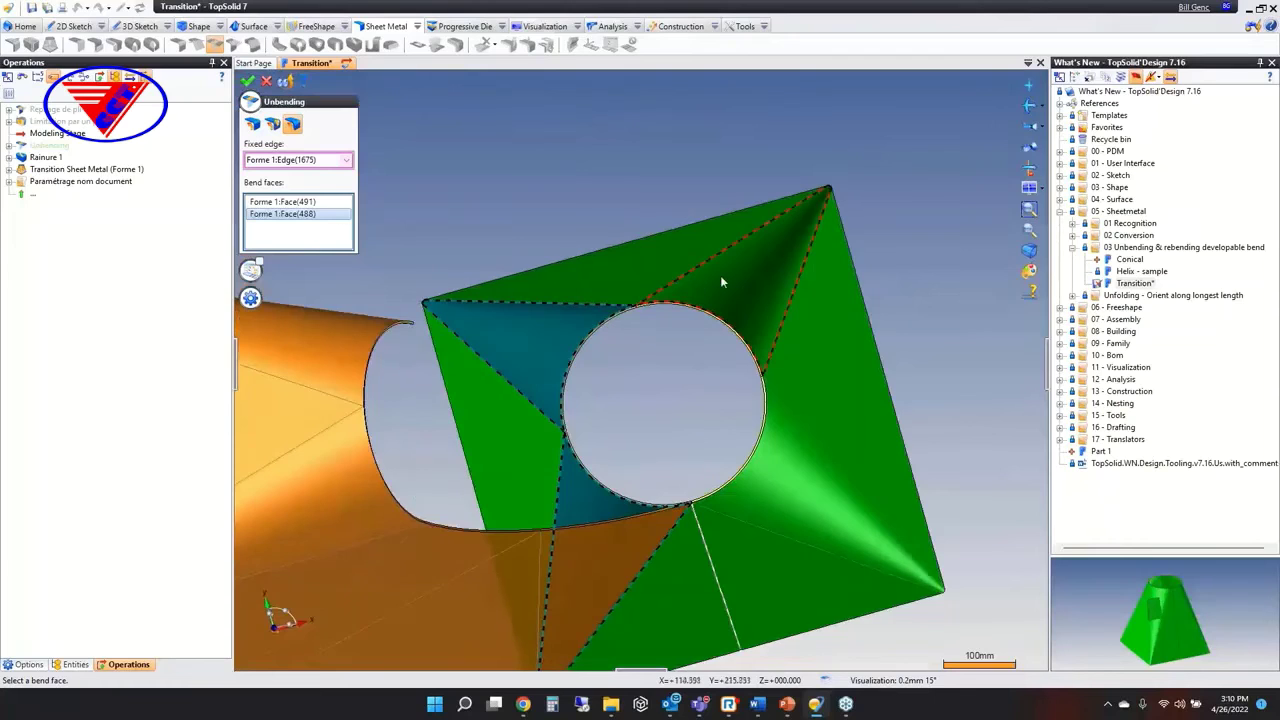
Try adding each remaining curved corner face to the Unbending's bend faces, and close the operation with only the original two faces.
left_click(721, 282)
scroll(721, 282, "down", 3)
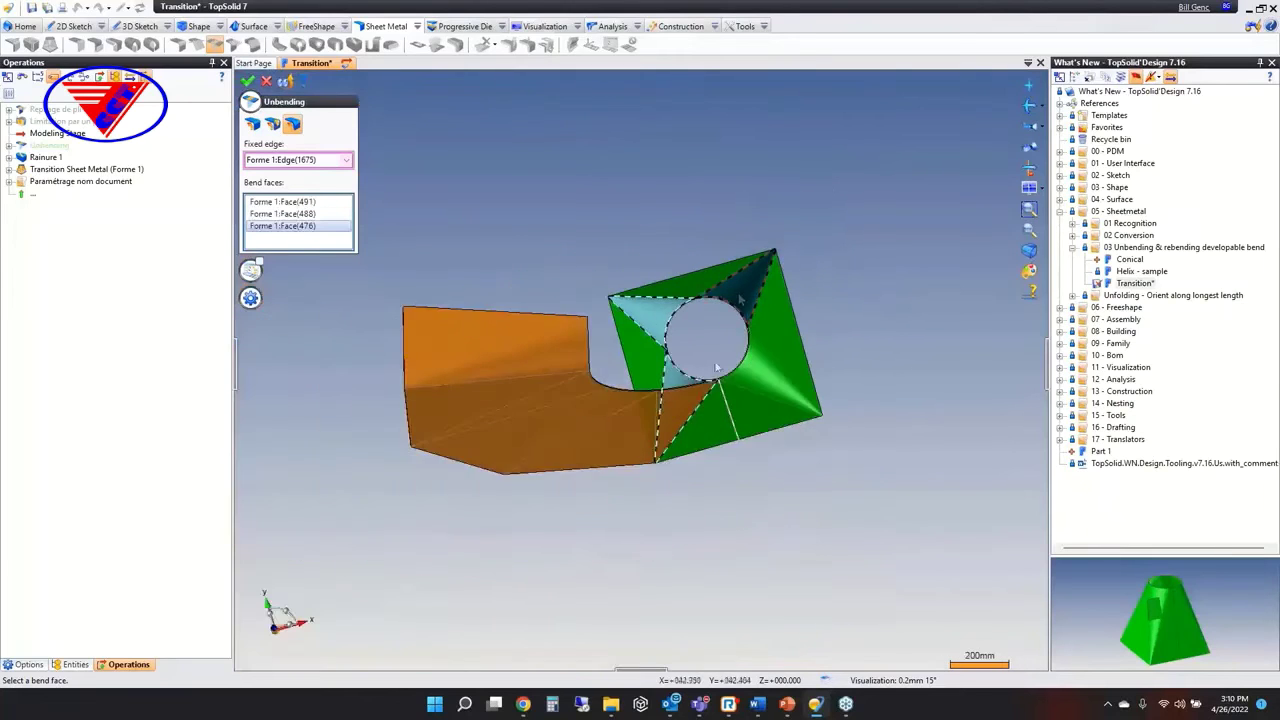
middle_click_drag(721, 282, 706, 243)
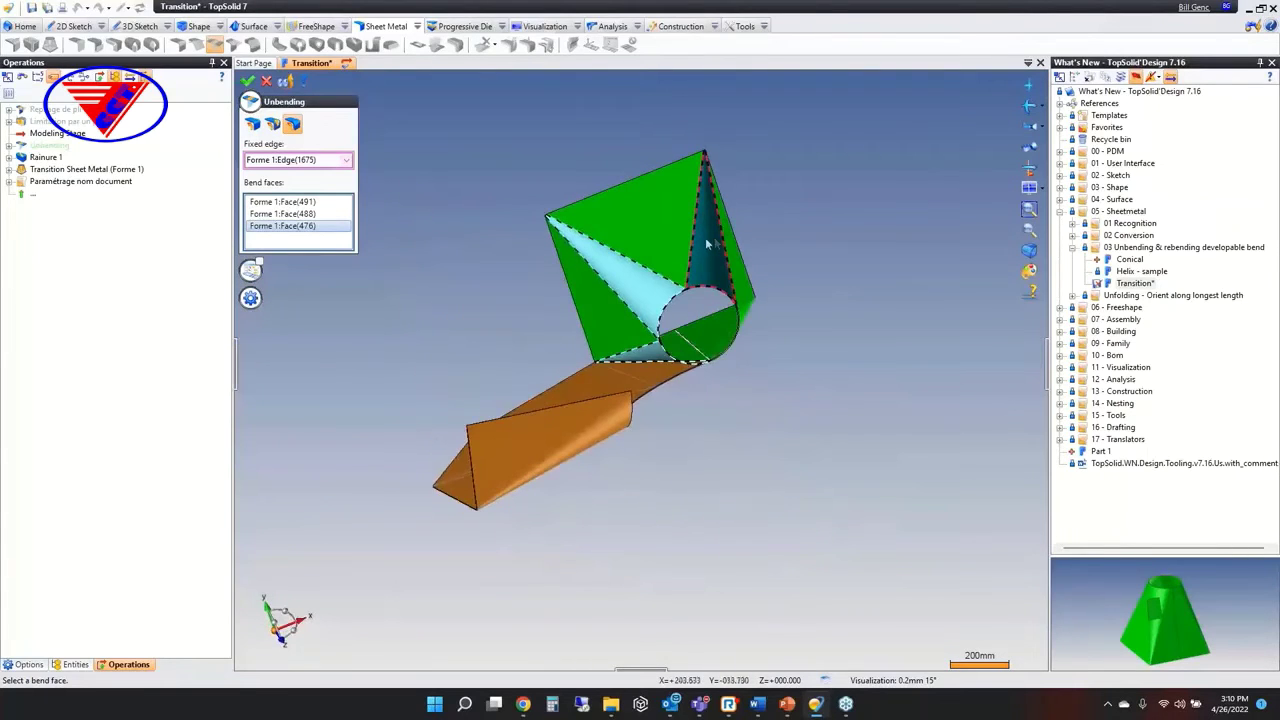
middle_click_drag(720, 338, 653, 288)
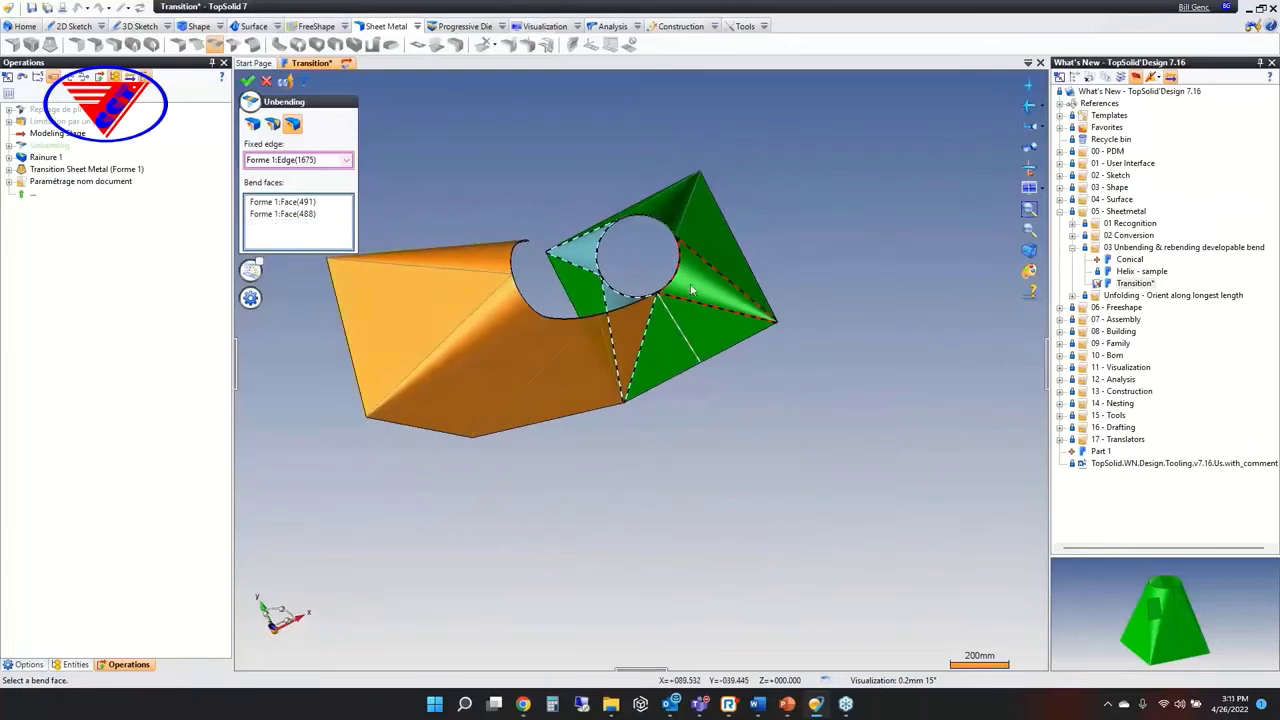
left_click(697, 288)
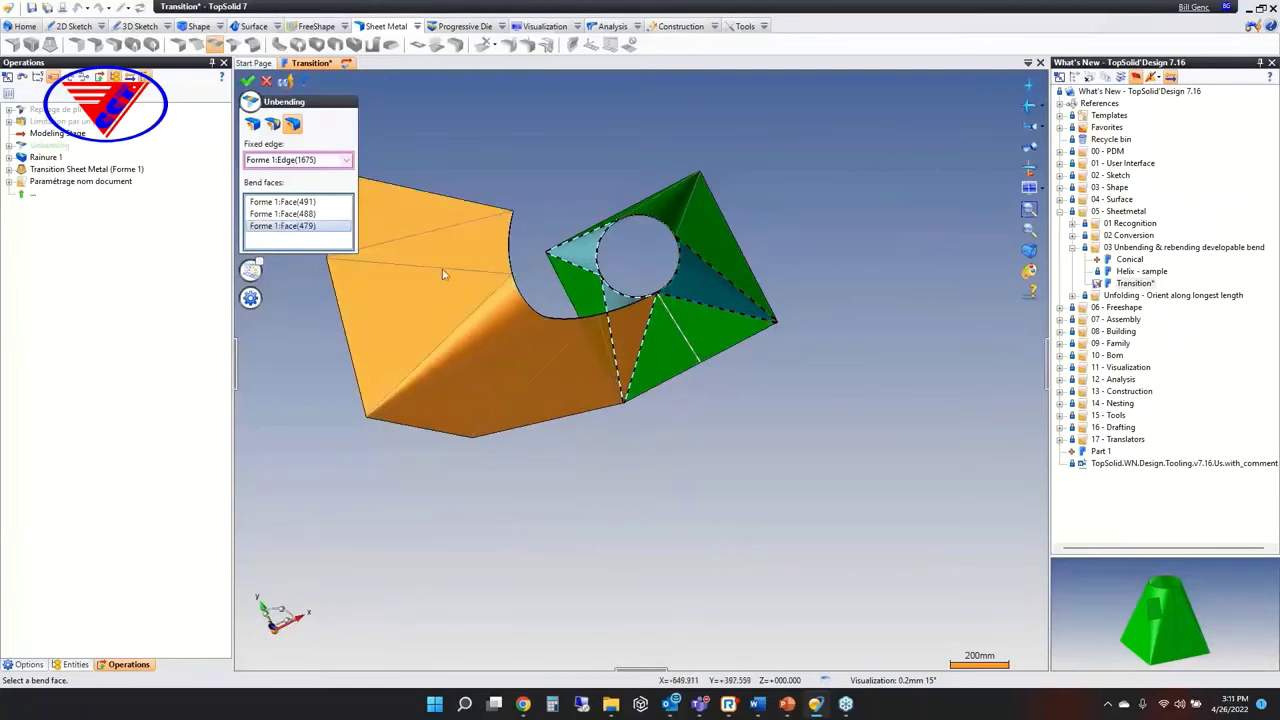
mouse_move(531, 334)
middle_mouse_down()
mouse_move(537, 249)
mouse_move(538, 324)
middle_mouse_up()
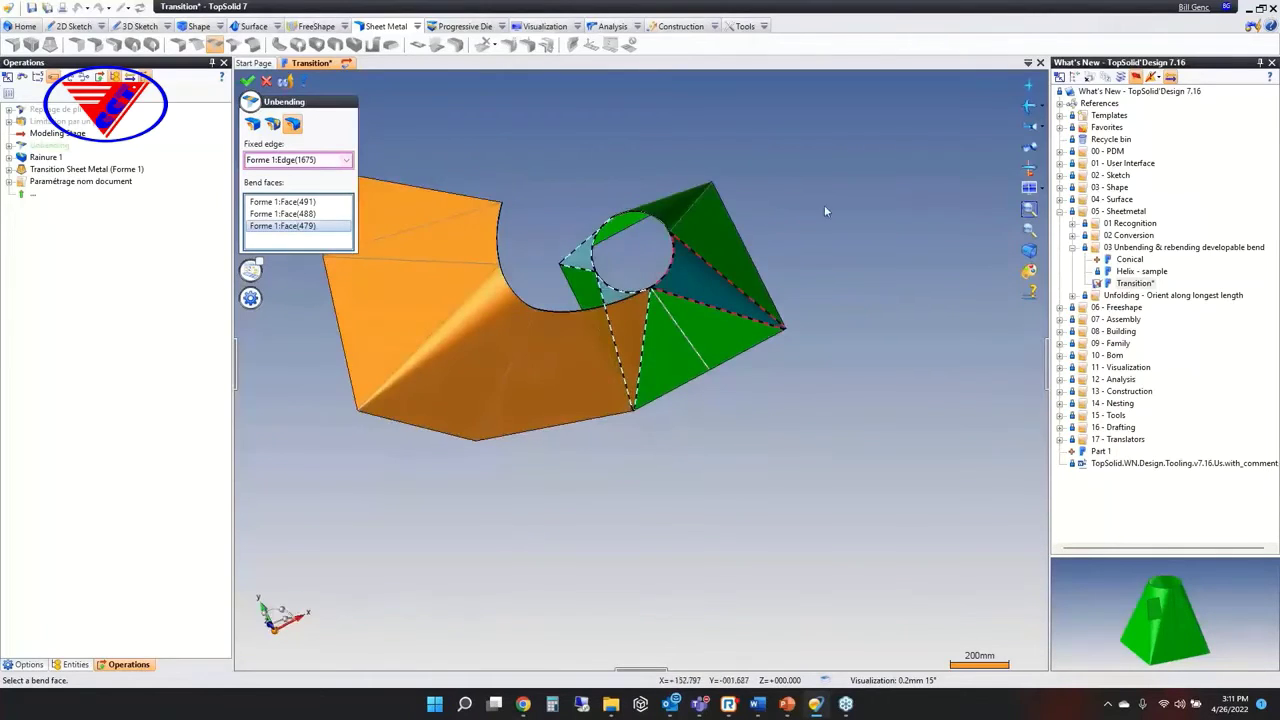
left_click(248, 81)
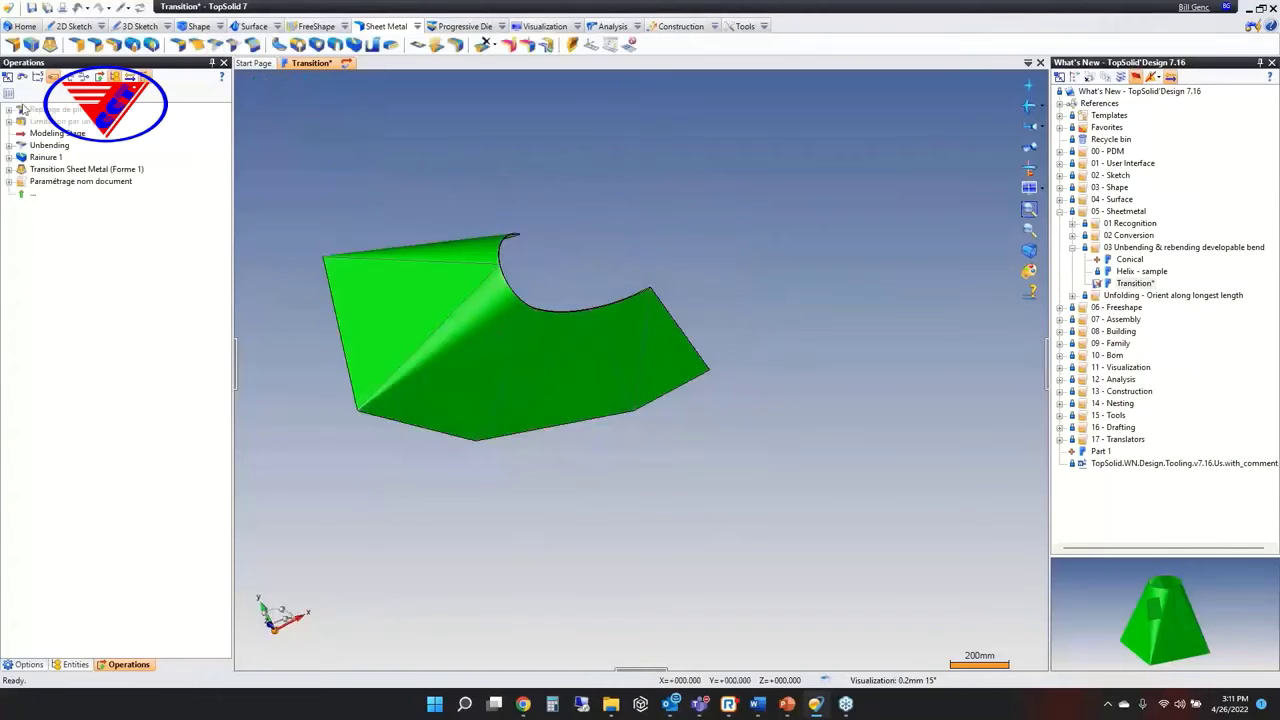
Advance the modeling stage past the profile trim and examine the rectangular cutout in the unbent sheet.
left_click_drag(56, 134, 60, 117)
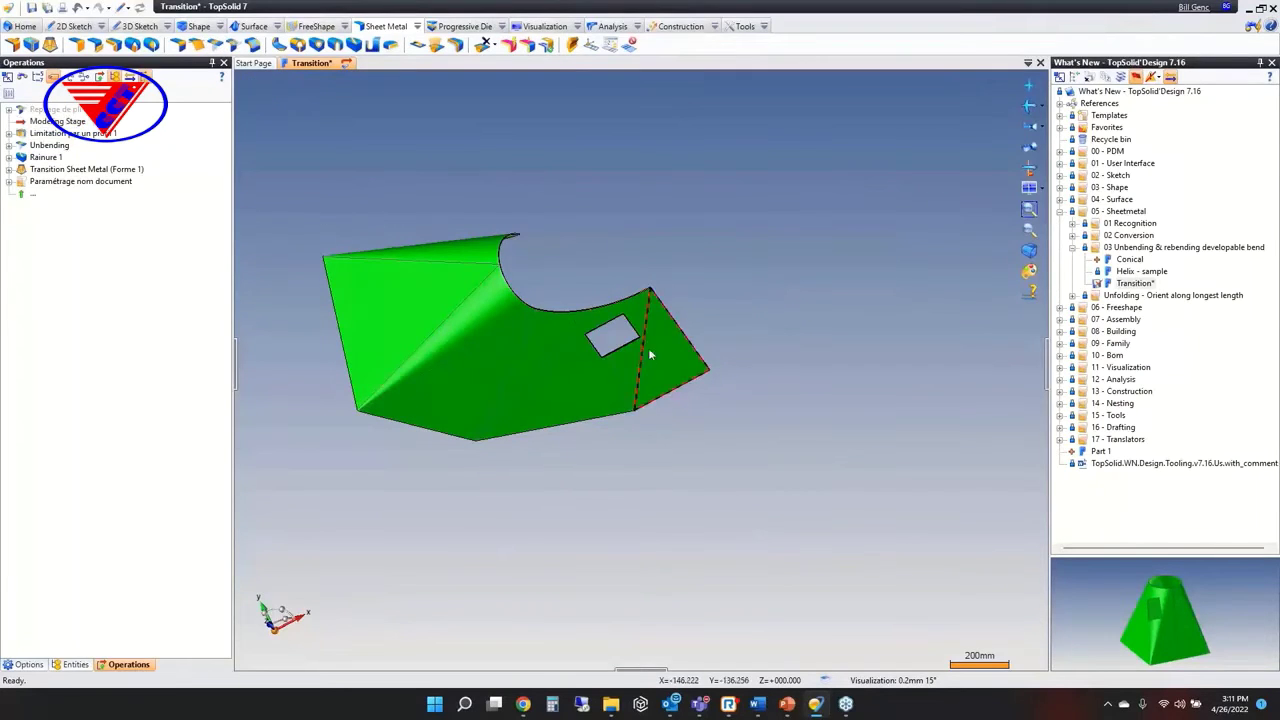
middle_click_drag(649, 355, 640, 246)
scroll(600, 300, "up", 5)
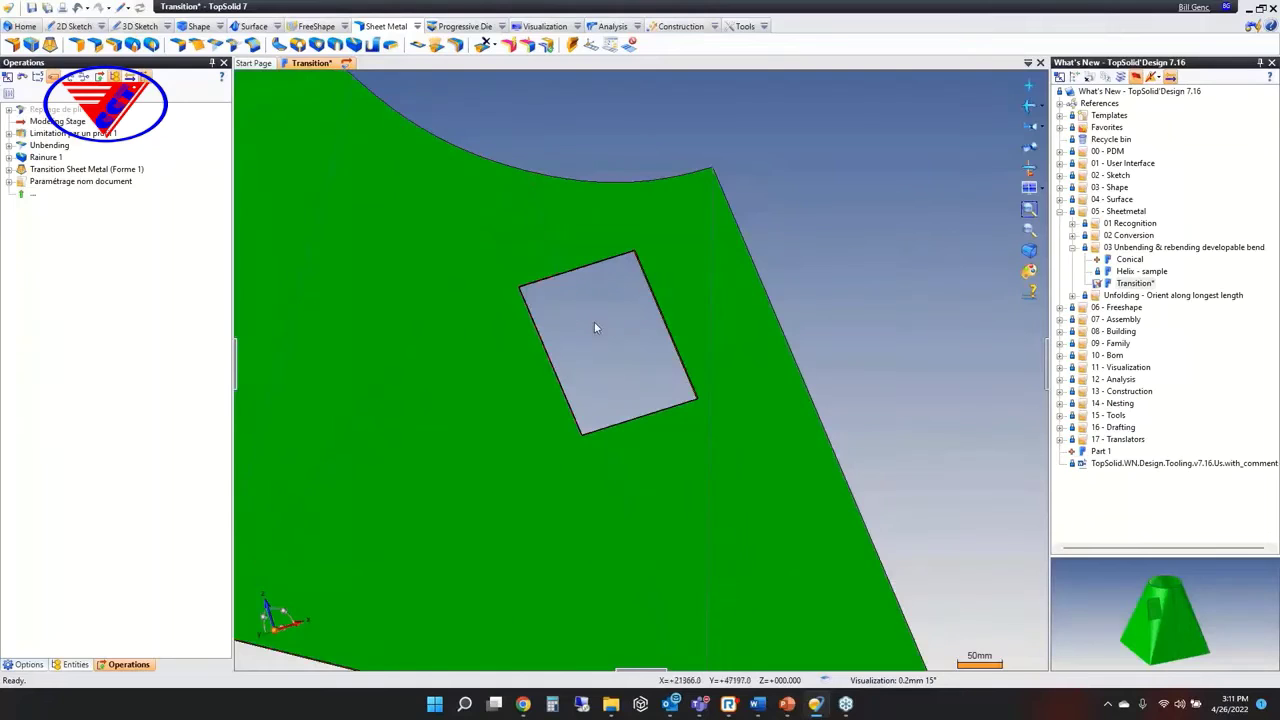
Advance the modeling stage past Repliage de pli 1, examine the rebent cutout, and close the Transition document.
key("ctrl+Up")
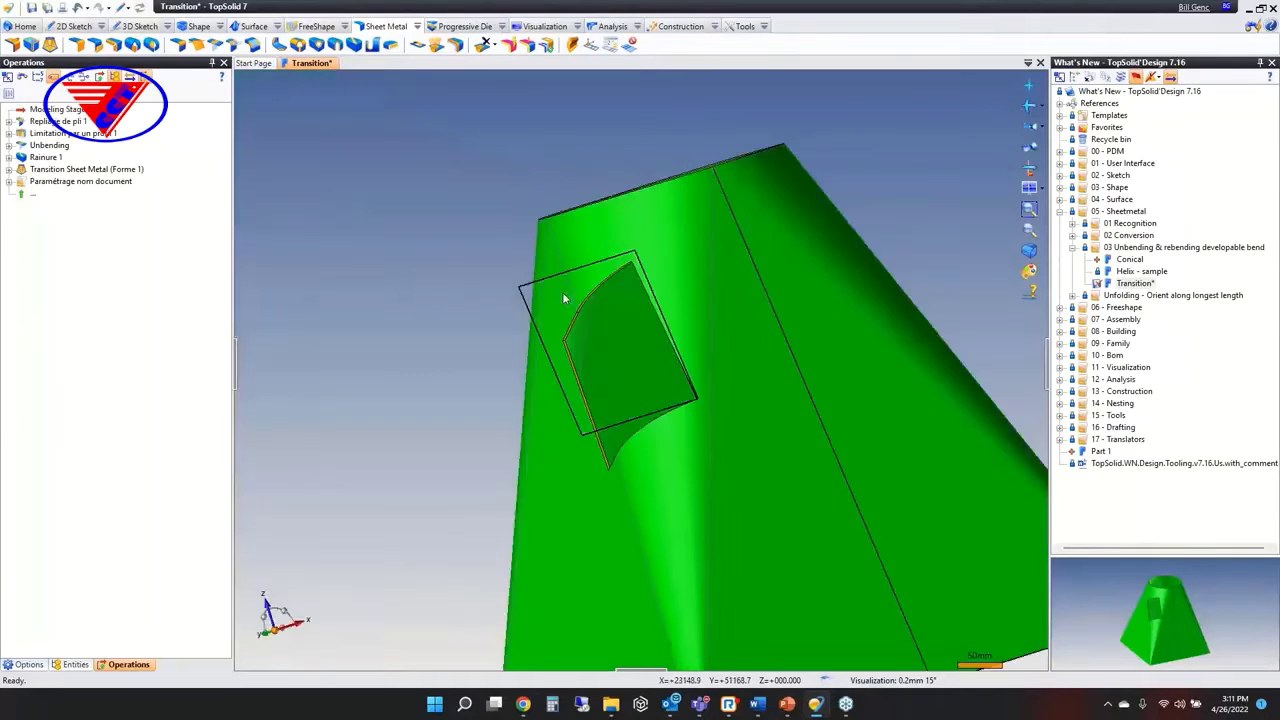
middle_click_drag(671, 357, 782, 395)
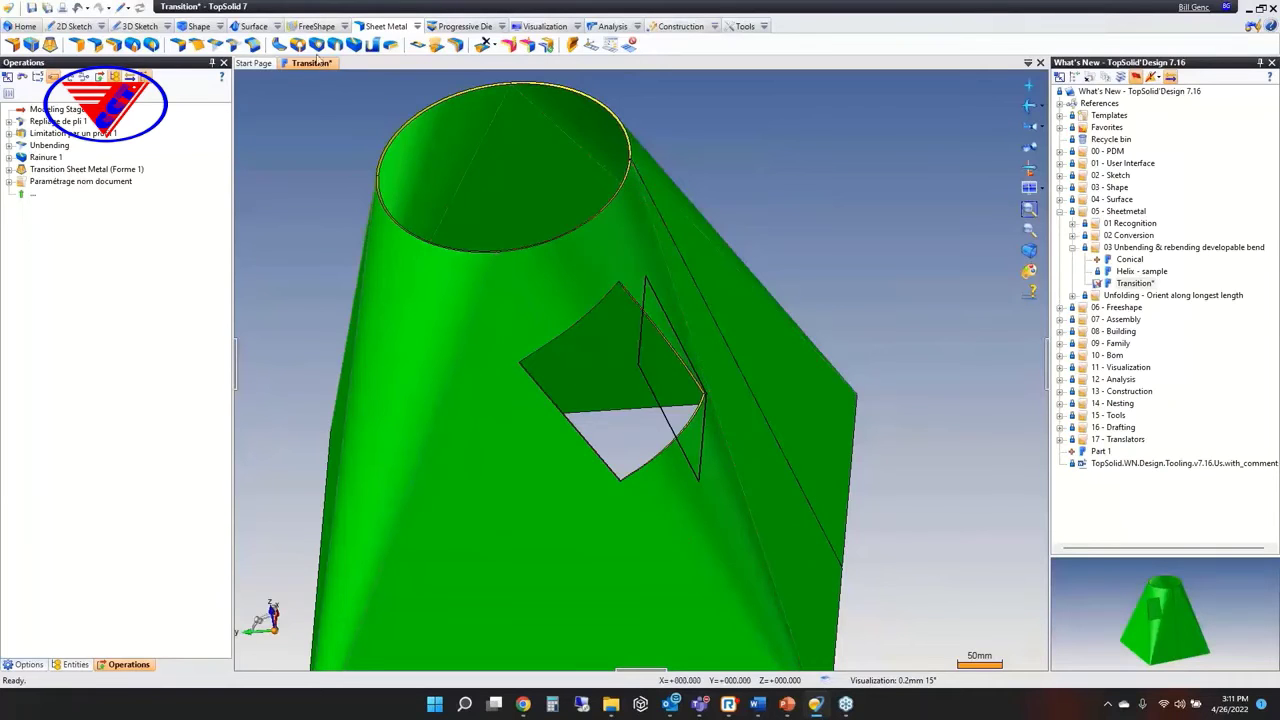
left_click(1040, 63)
left_click(646, 379)
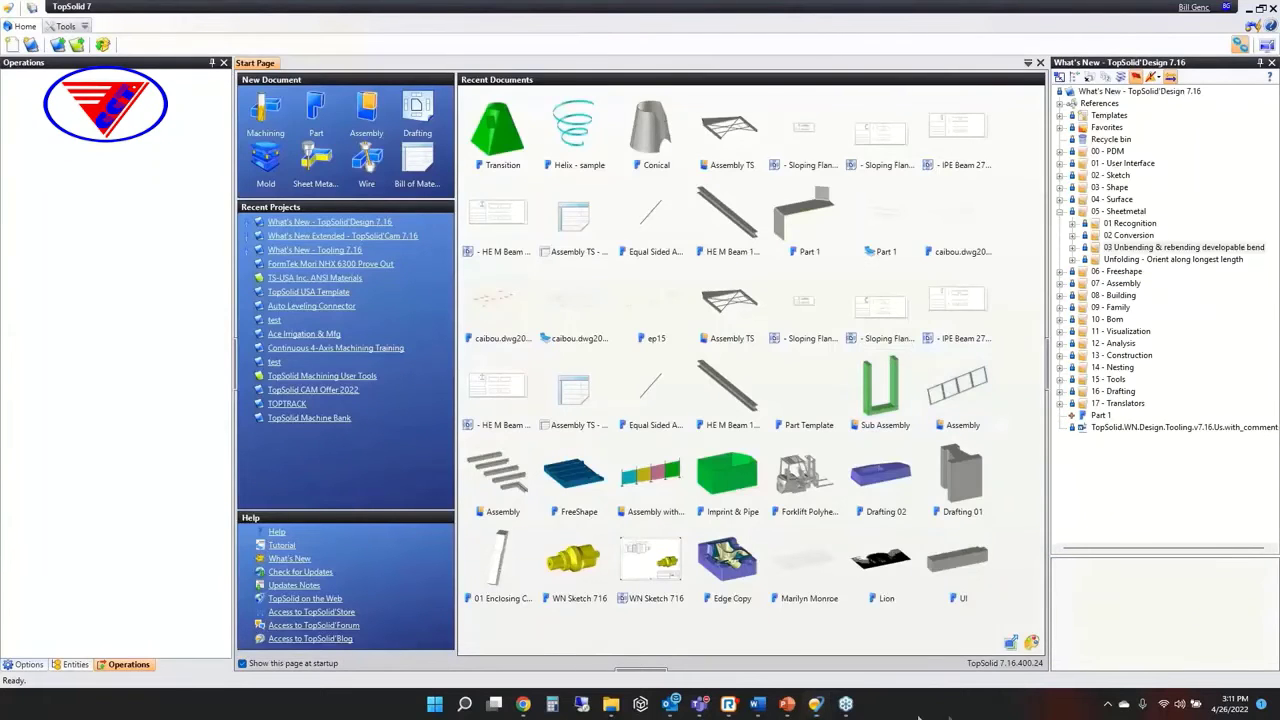
Switch to the PowerPoint slide show and advance it to the Orient Along Longest Length slide.
mouse_move(786, 704)
left_click(860, 625)
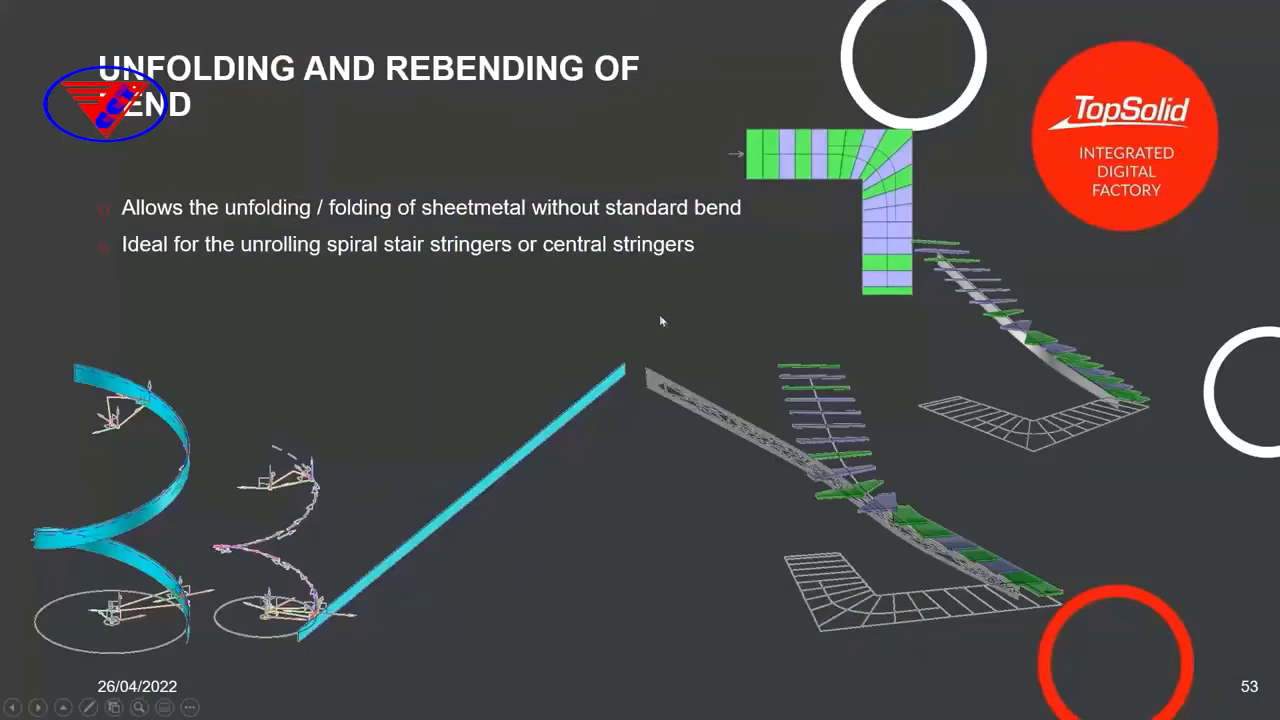
left_click(660, 320)
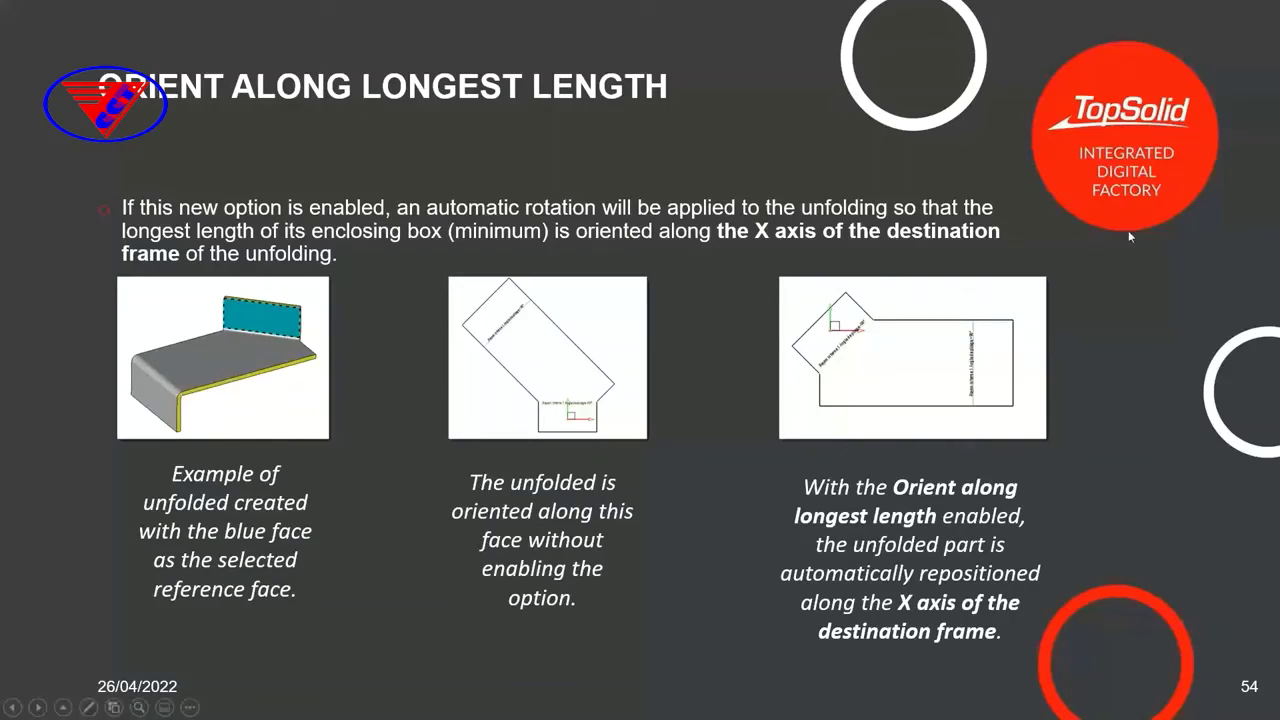
Switch back to TopSolid and open the Part 1 sheet metal part from the Unfolding - Orient along longest length folder.
key("super")
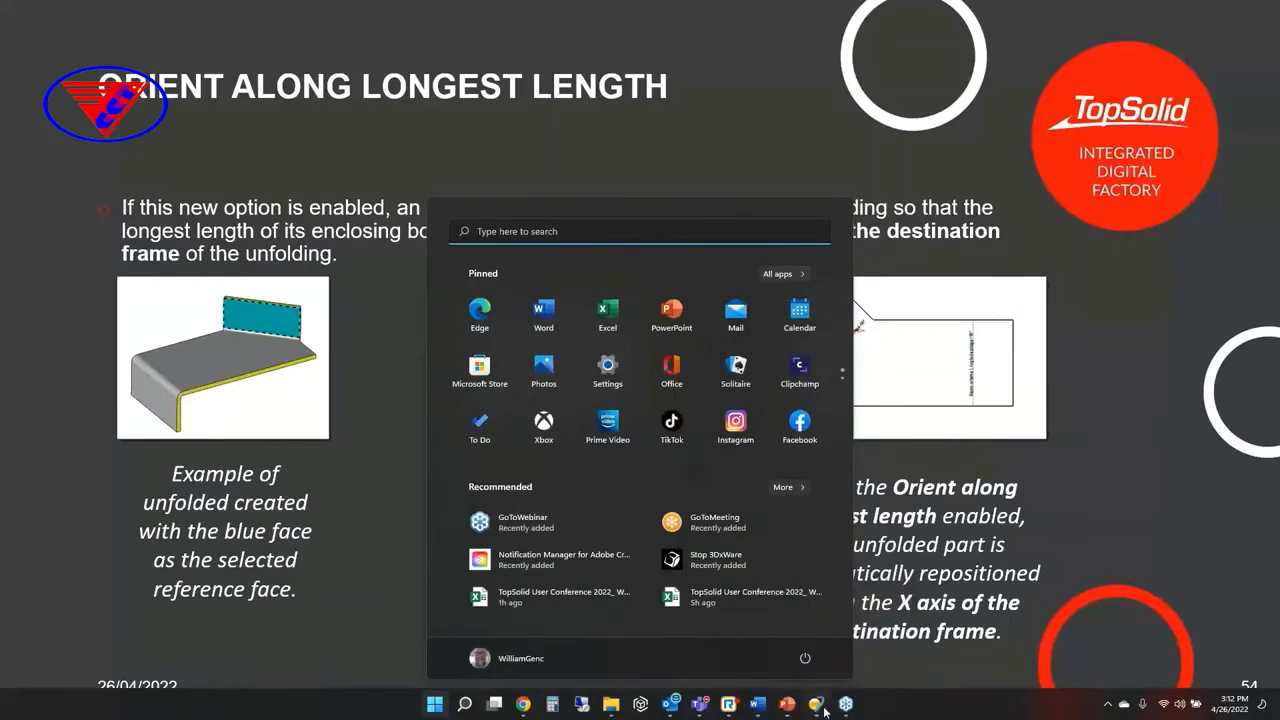
left_click(818, 705)
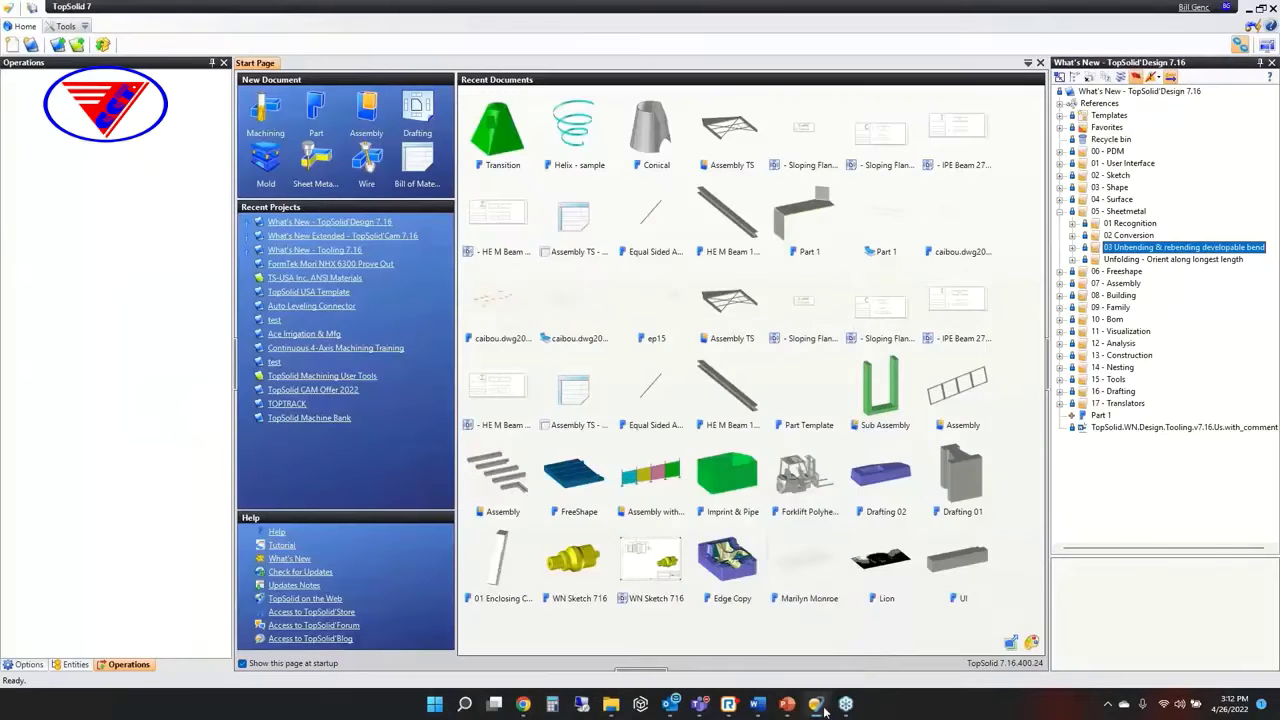
left_click(1072, 259)
double_click(1125, 271)
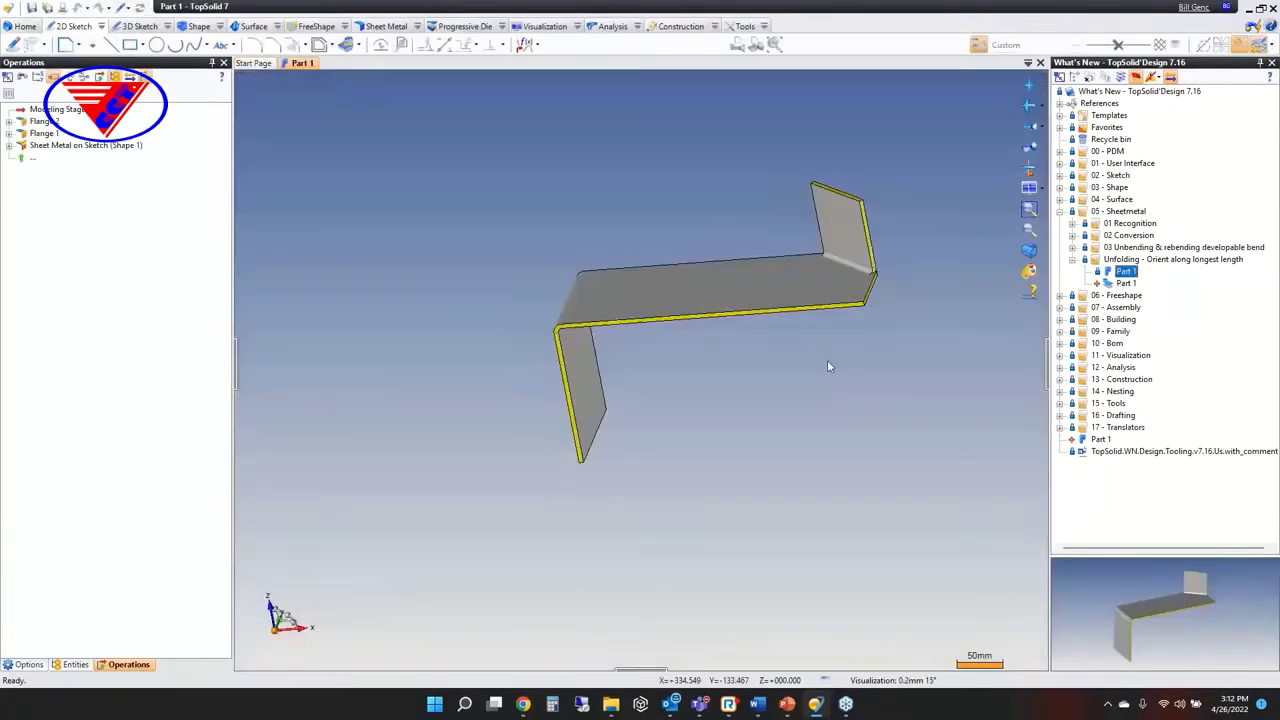
middle_click_drag(793, 343, 830, 357)
Create an unfolding document from the part using the Blank Template.
right_click(300, 63)
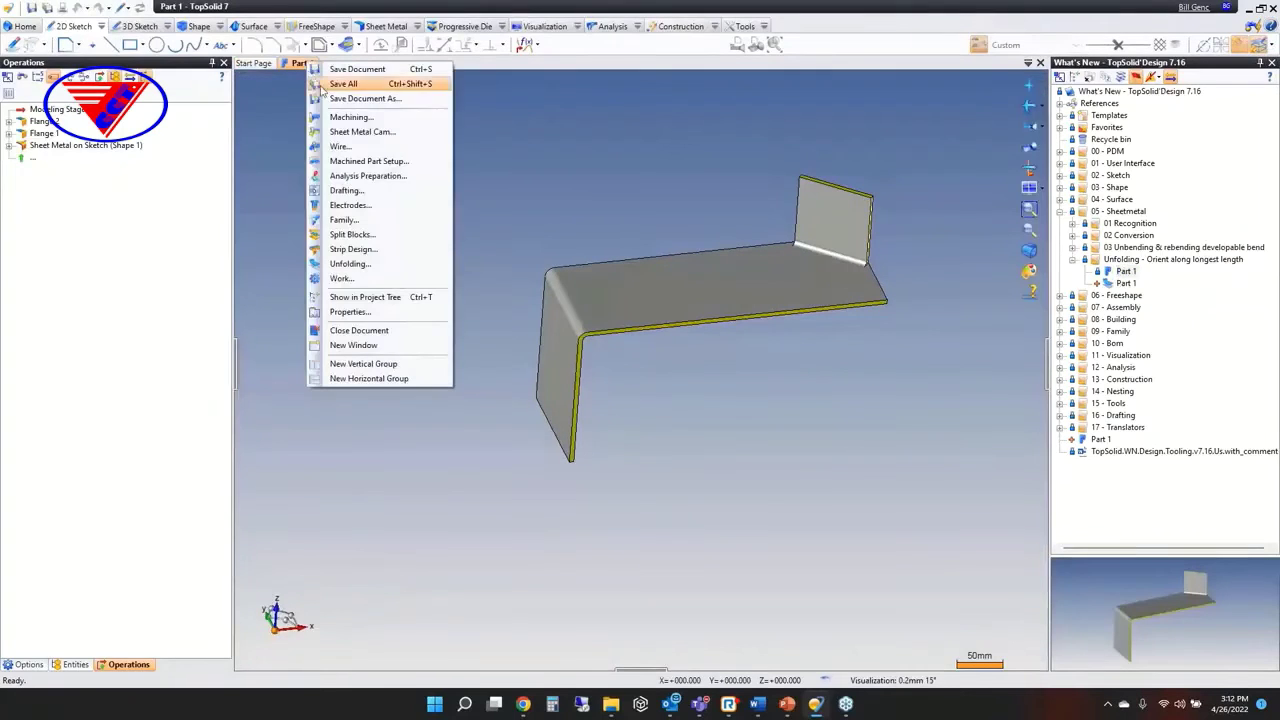
left_click(395, 263)
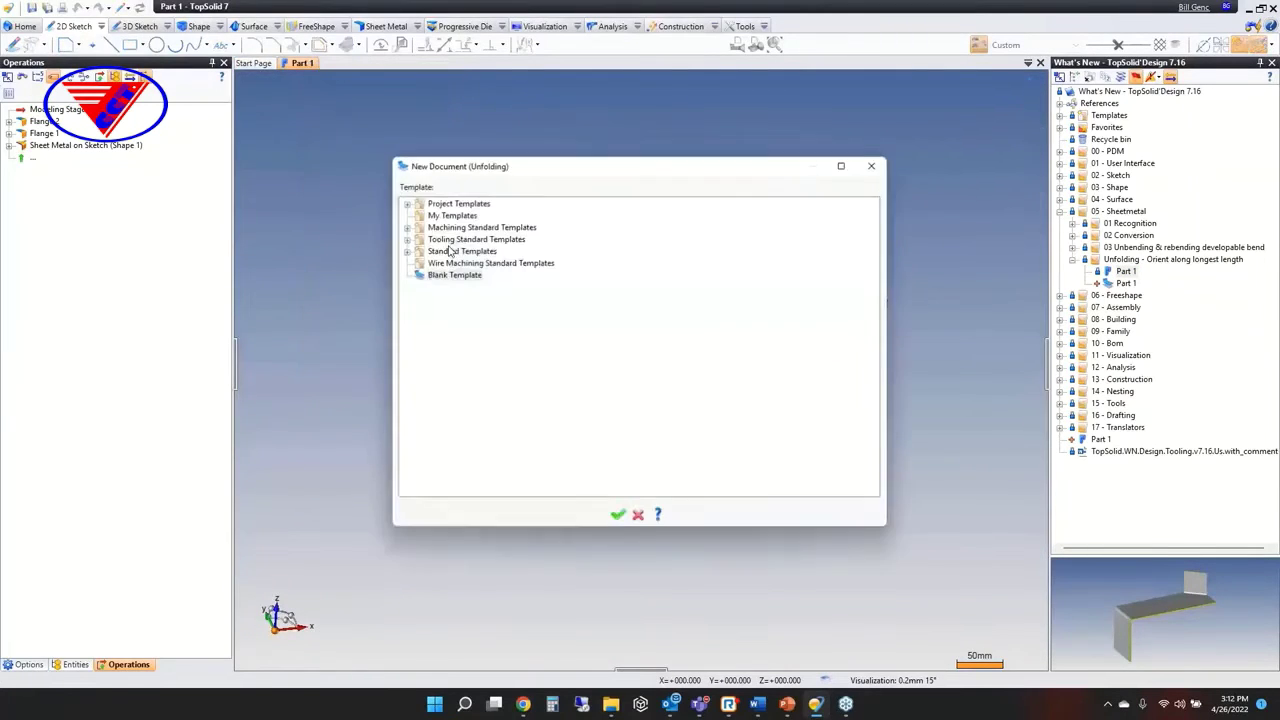
left_click(617, 516)
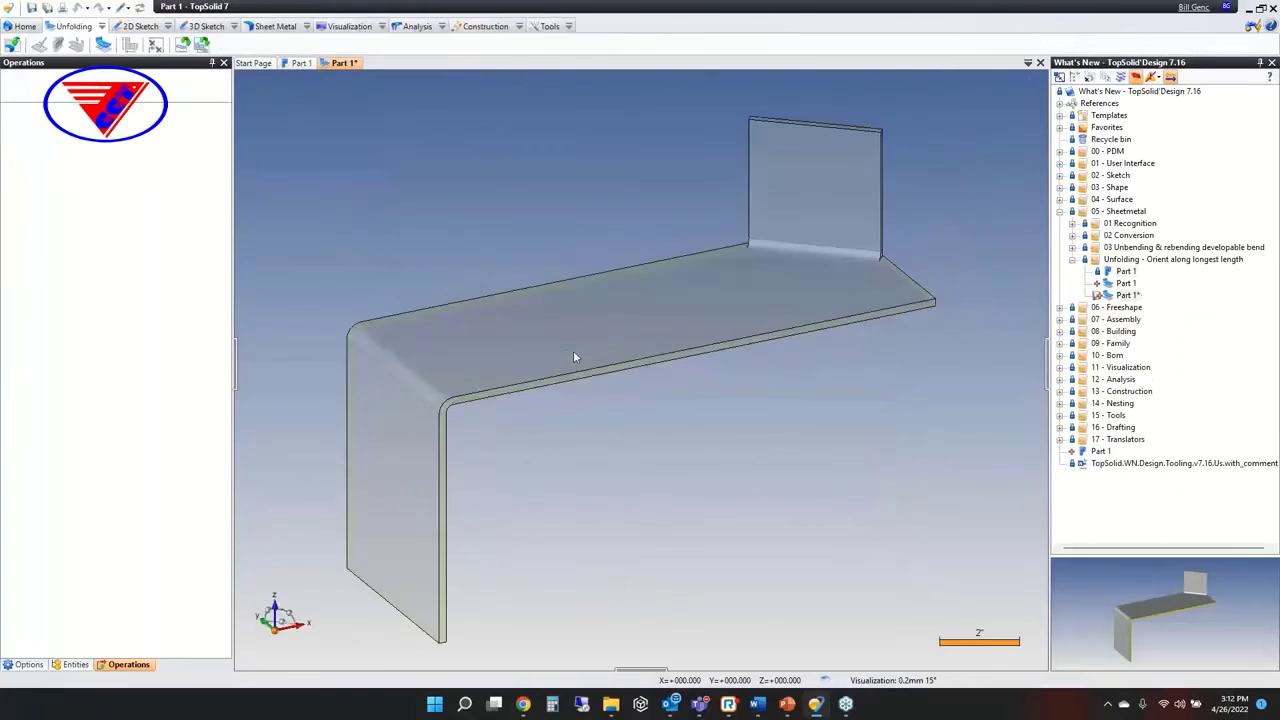
Set the small upright flange's face as the unfolding's origin face and disable Orient along longest length.
left_click(845, 190)
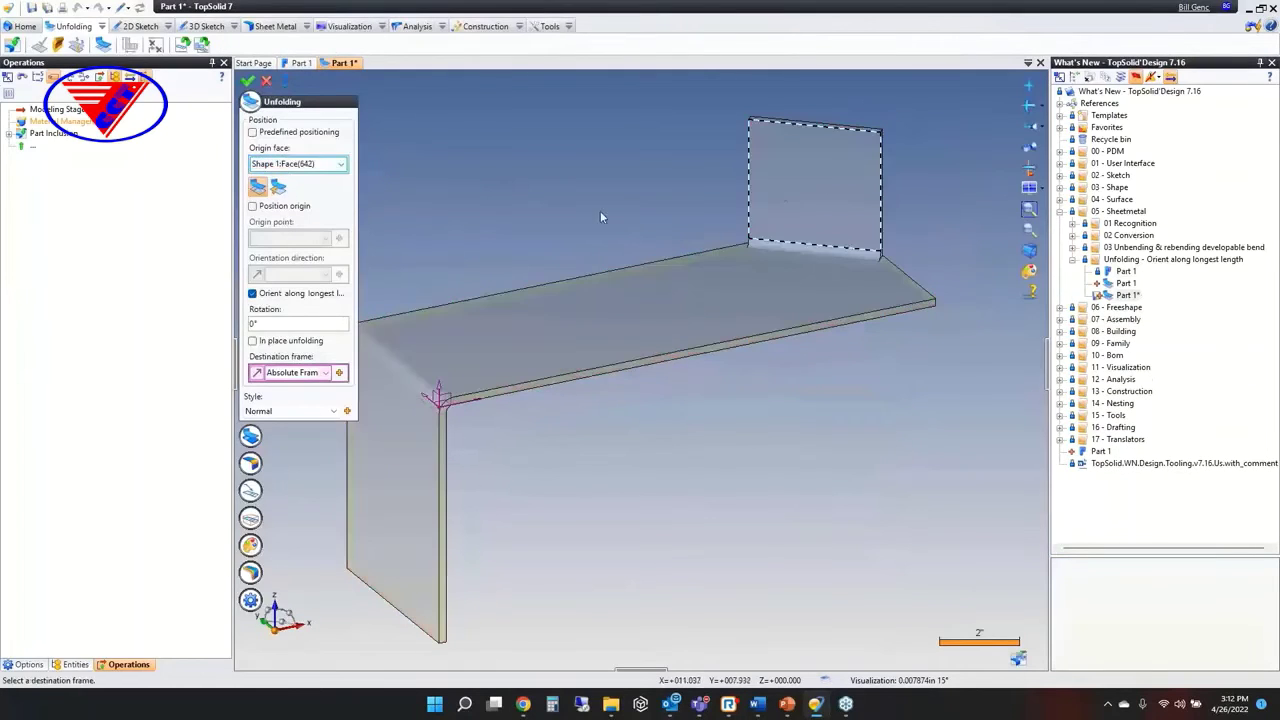
left_click(298, 294)
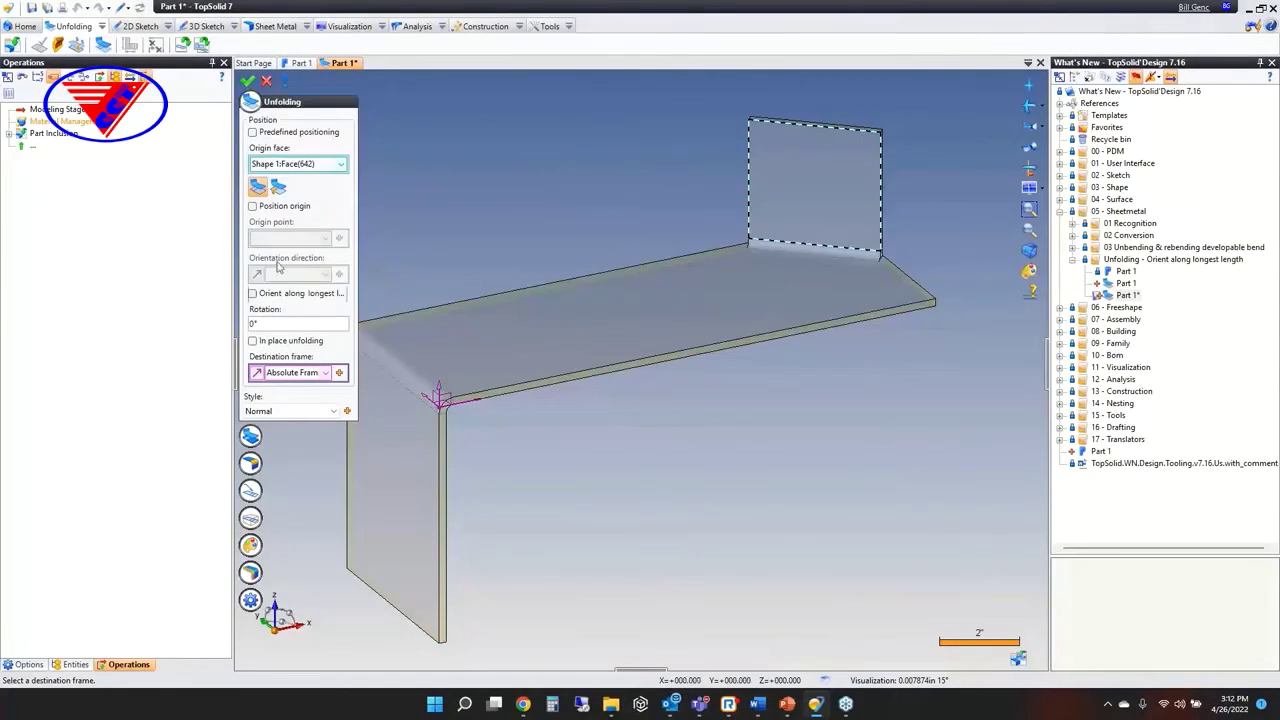
Try the Position origin and Predefined positioning options of the unfolding, and turn both off again.
left_click(270, 207)
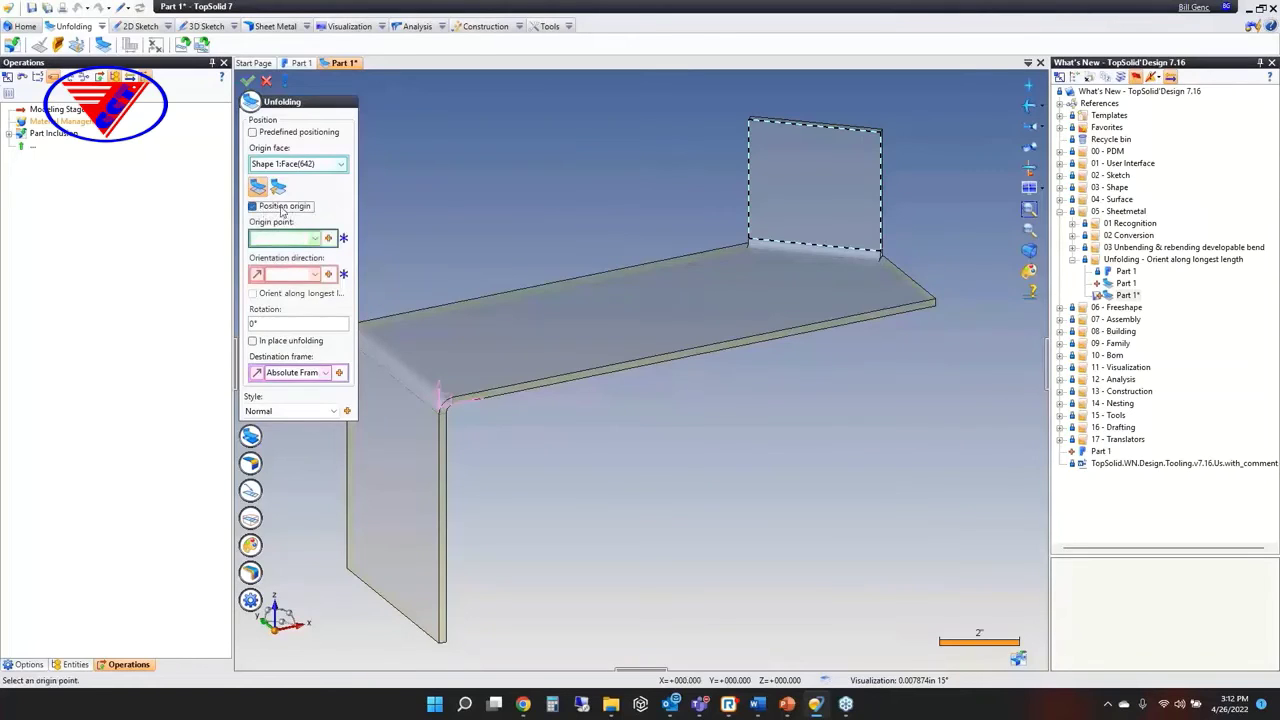
left_click(282, 208)
left_click(268, 139)
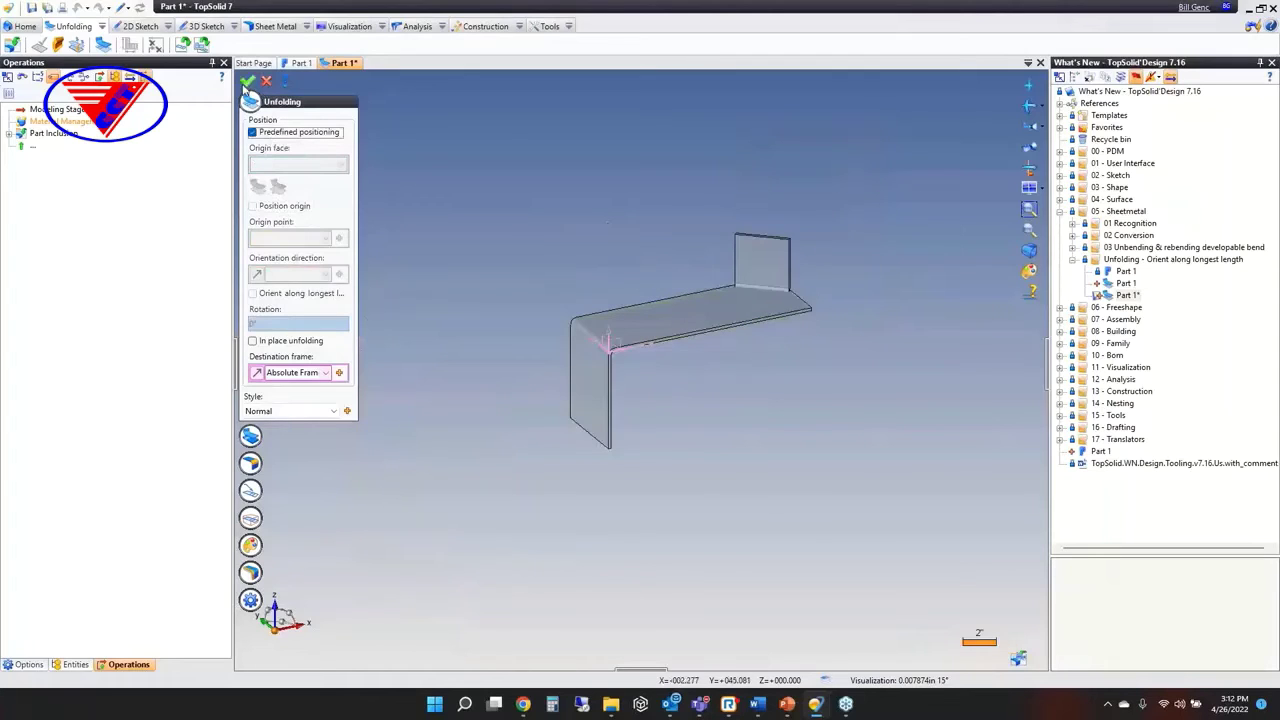
left_click(253, 132)
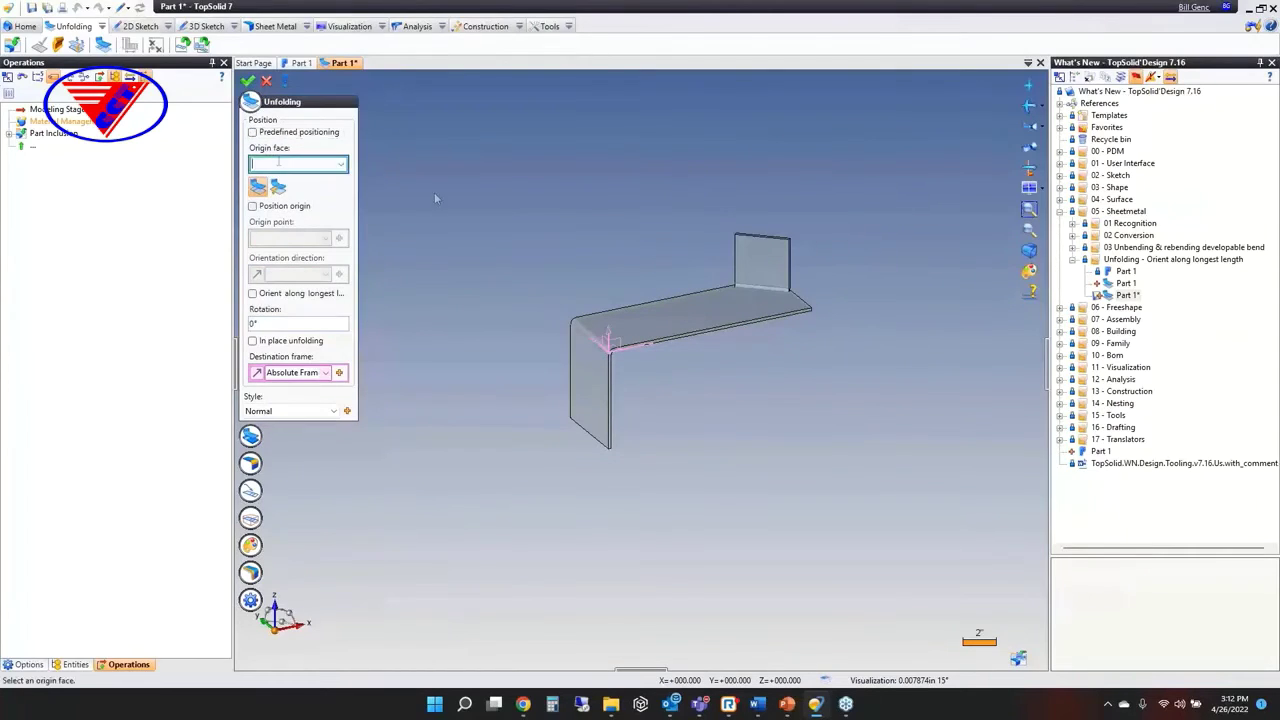
Reselect the small upright flange's face as origin face, create the unfolding in the Absolute Frame, and examine its orientation.
left_click(781, 272)
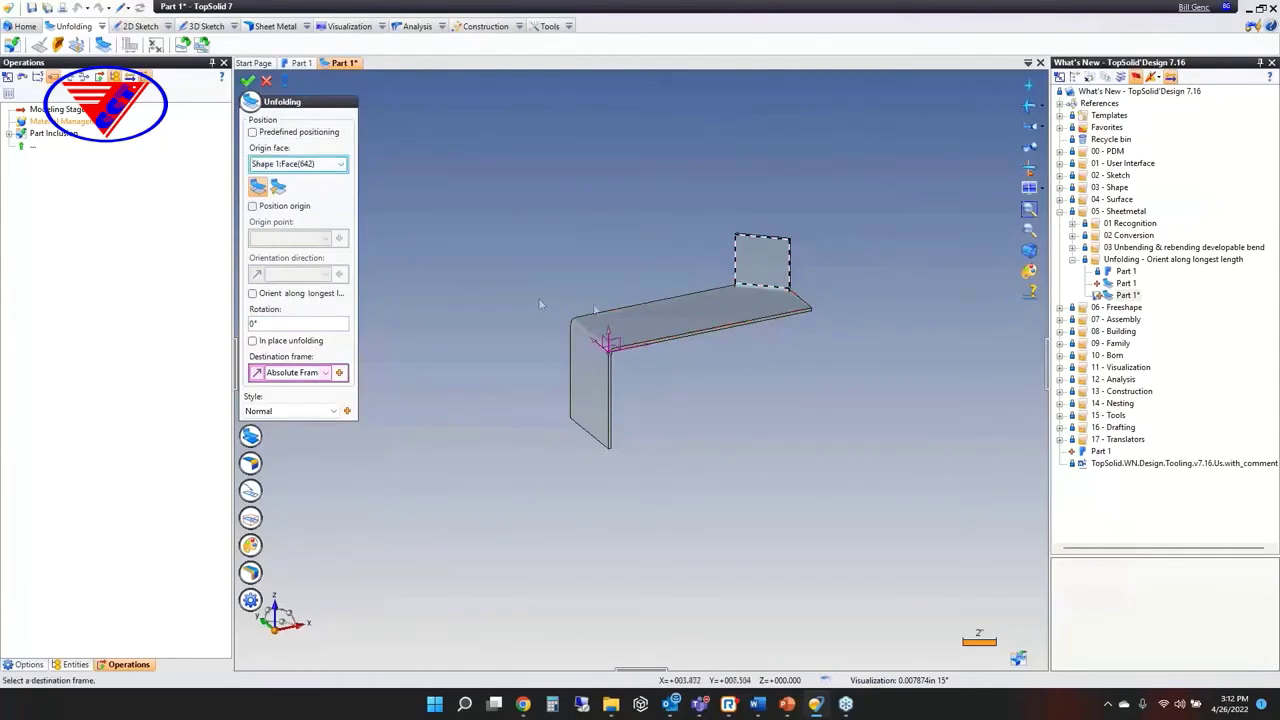
right_click(413, 250)
left_click(428, 250)
mouse_move(541, 260)
middle_mouse_down()
mouse_move(472, 370)
mouse_move(517, 366)
mouse_move(506, 363)
middle_mouse_up()
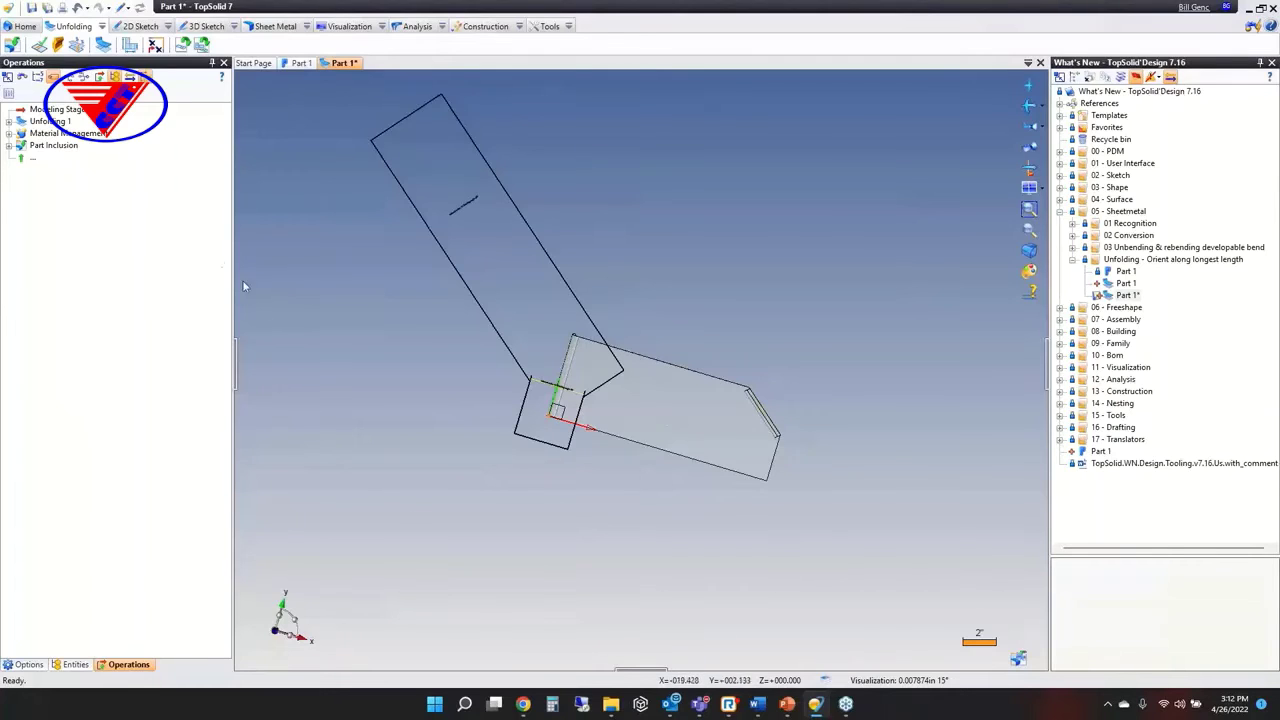
Edit the unfolding to enable Orient along longest length, and examine the flat pattern against the X axis.
right_click(481, 304)
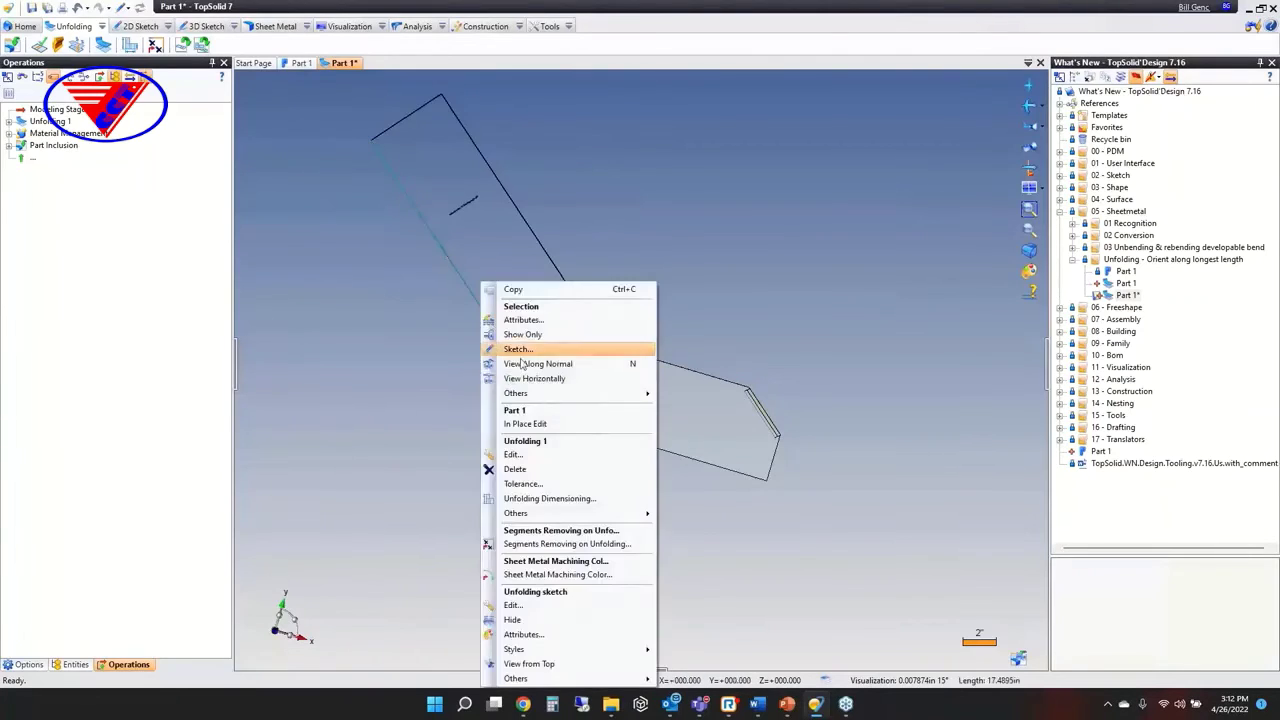
left_click(481, 415)
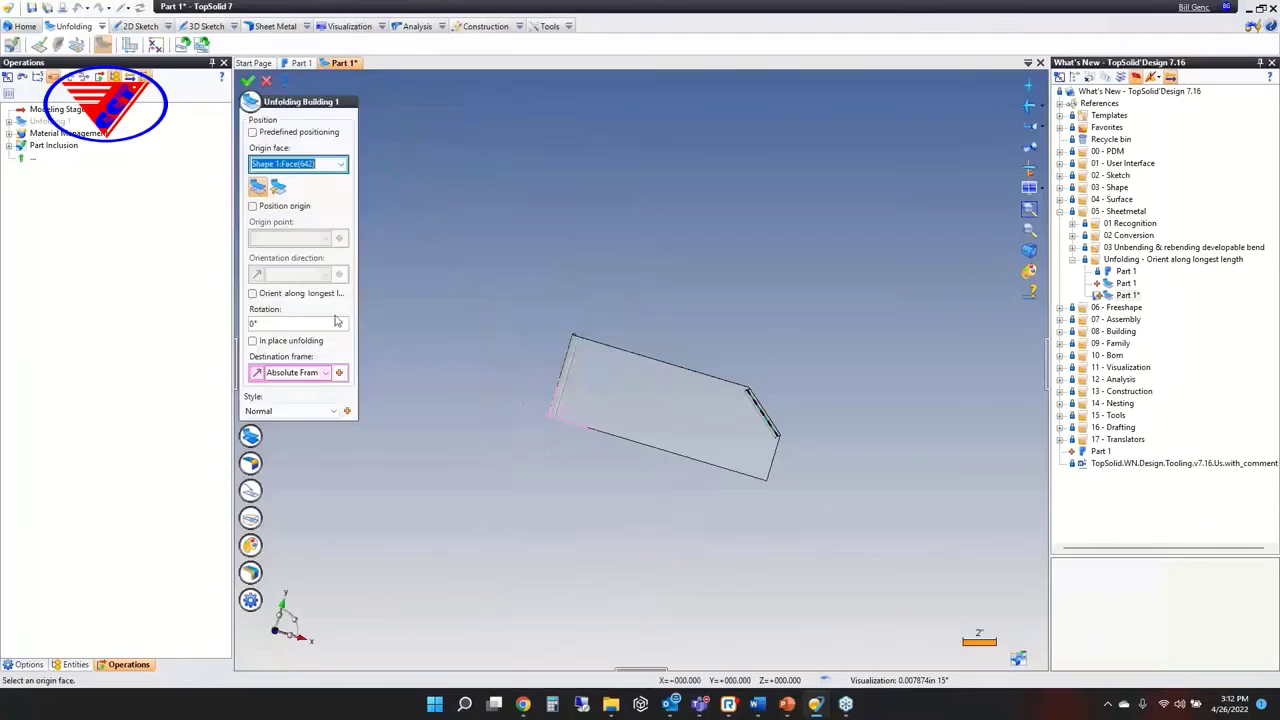
left_click(262, 297)
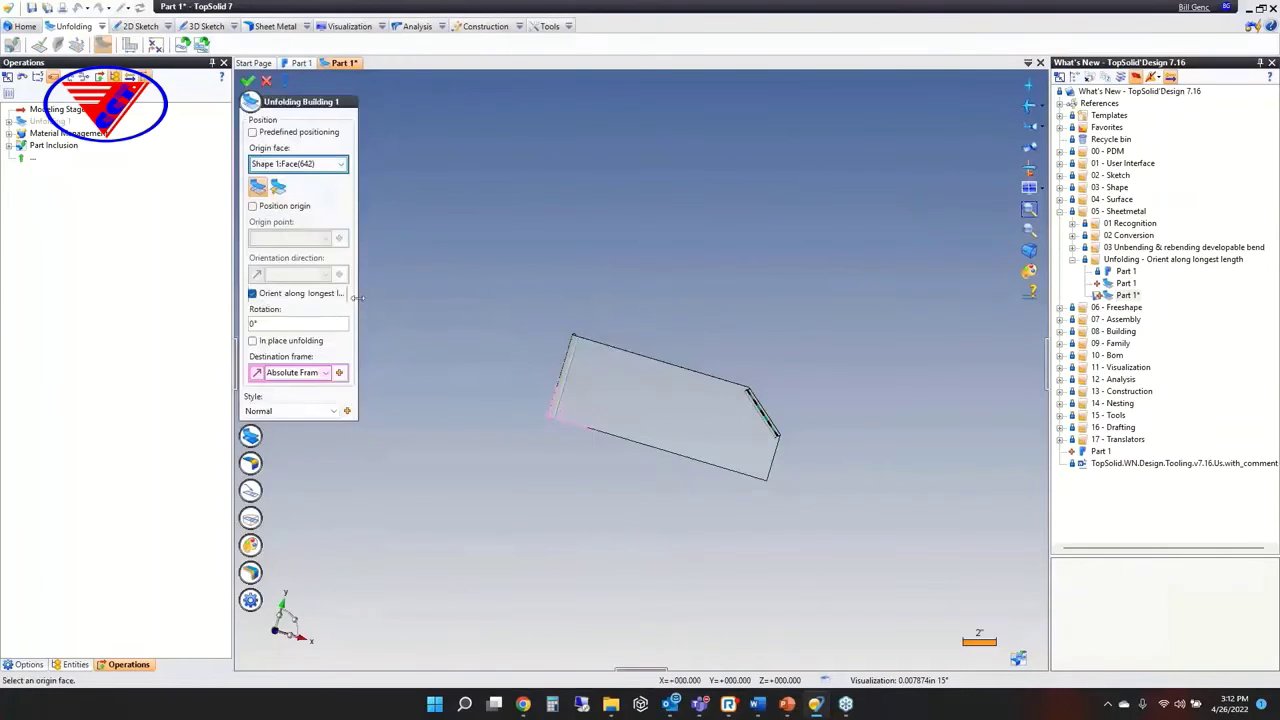
left_click_drag(357, 296, 424, 293)
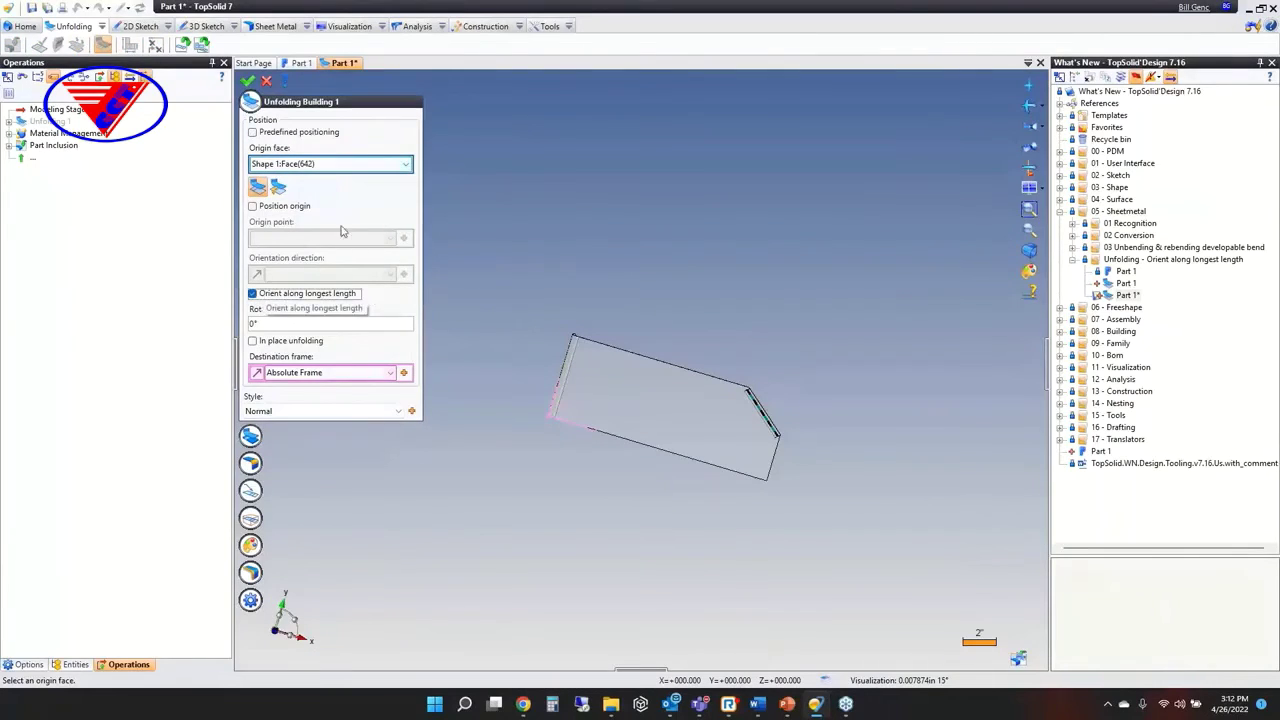
left_click(248, 80)
scroll(449, 160, "down", 3)
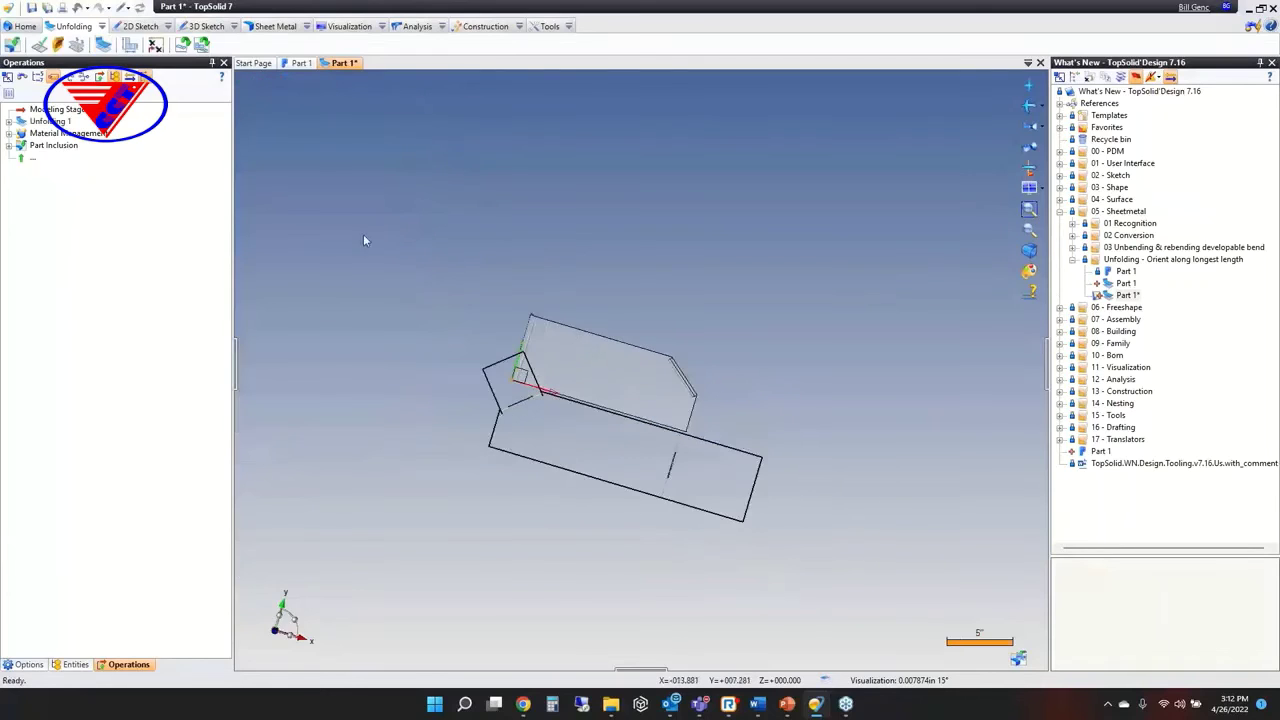
middle_click_drag(363, 240, 420, 275)
scroll(477, 457, "up", 3)
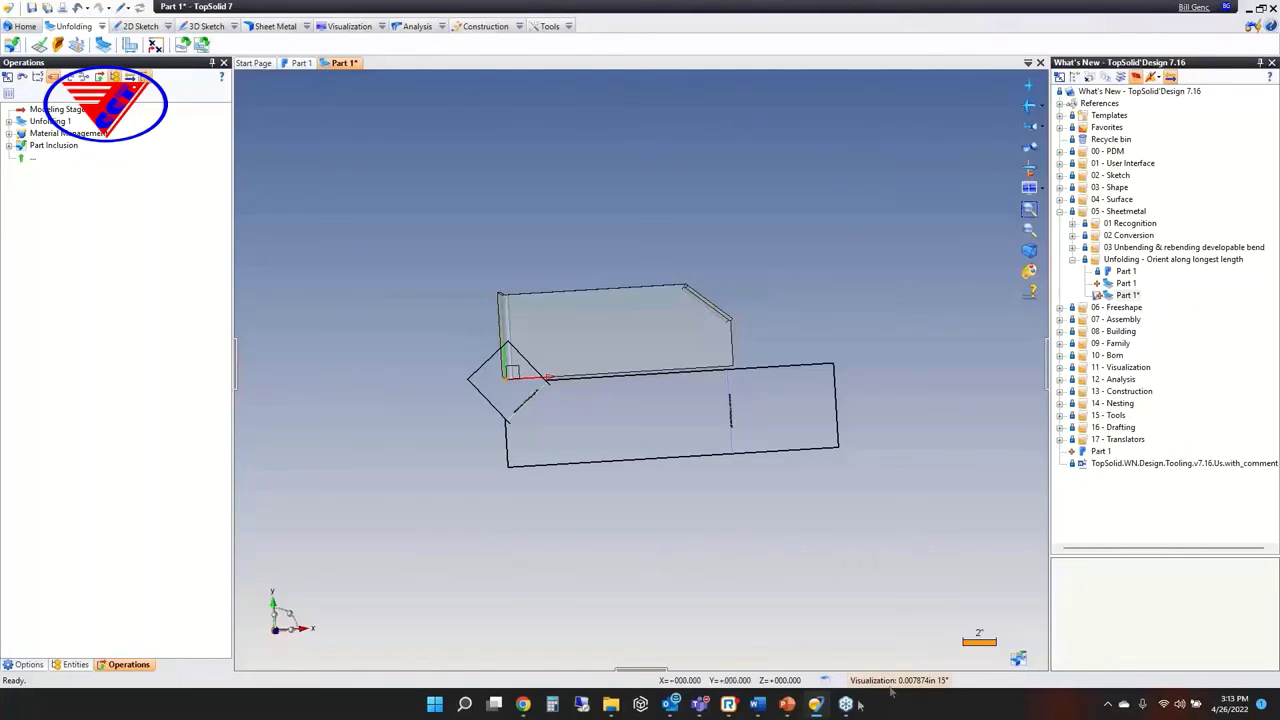
Switch back to the PowerPoint slide show.
mouse_move(787, 704)
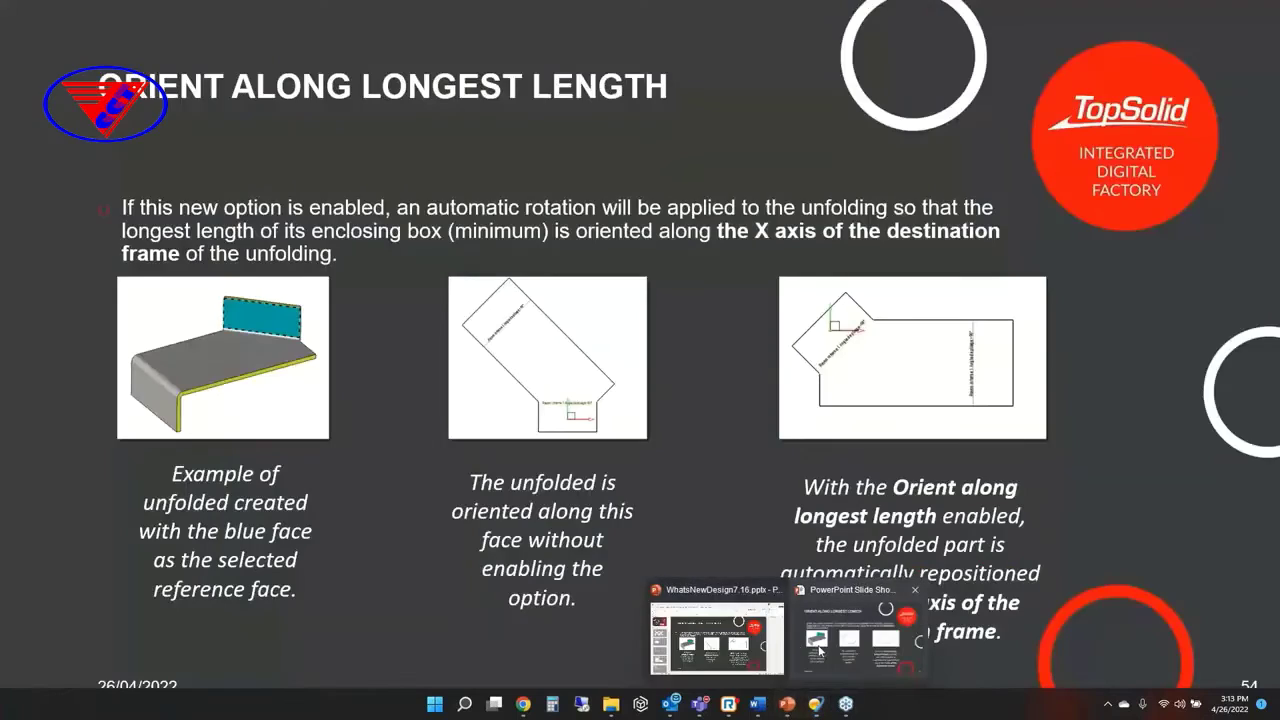